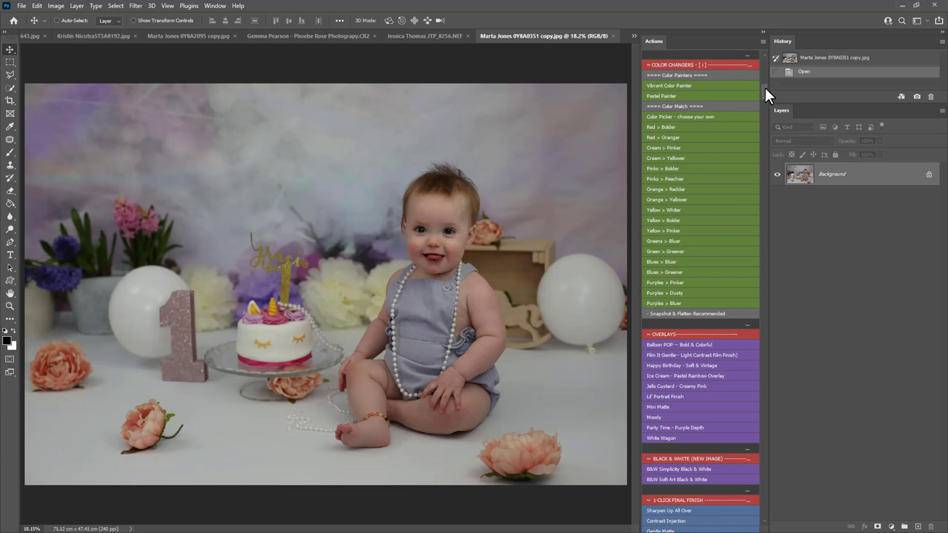
Step: Play the Enchanted Tone Balance Base, Fix Under-Exposed and Bring Highlights Down All Over actions
left_click_drag(765, 88, 763, 65)
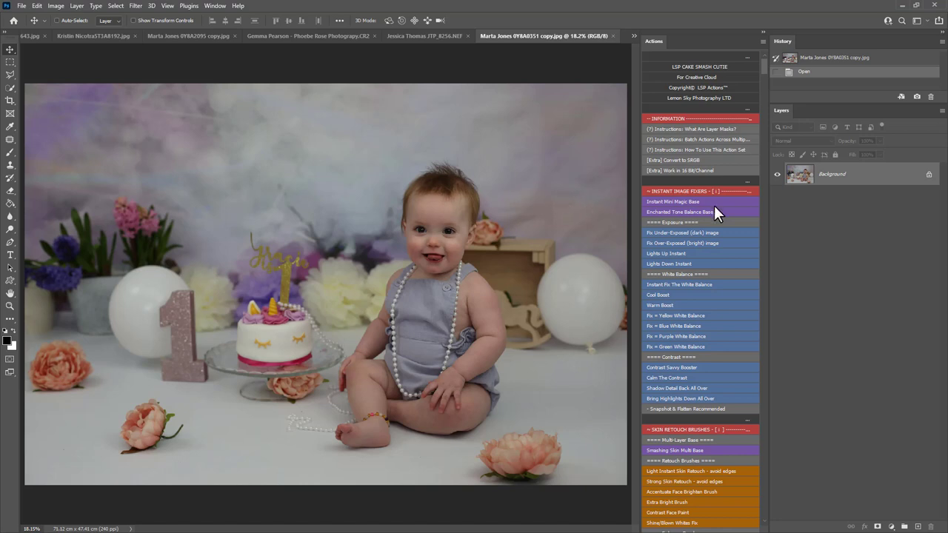
scroll(730, 206, "down", 3)
scroll(731, 206, "up", 3)
scroll(739, 178, "down", 3)
scroll(738, 179, "up", 2)
scroll(739, 186, "up", 1)
scroll(693, 170, "down", 2)
scroll(694, 170, "up", 2)
left_click(669, 212)
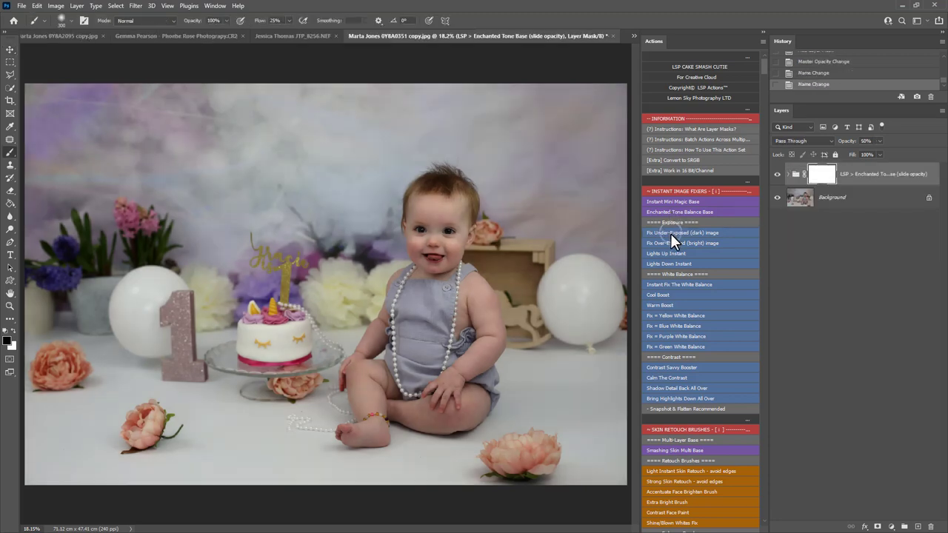
left_click(670, 232)
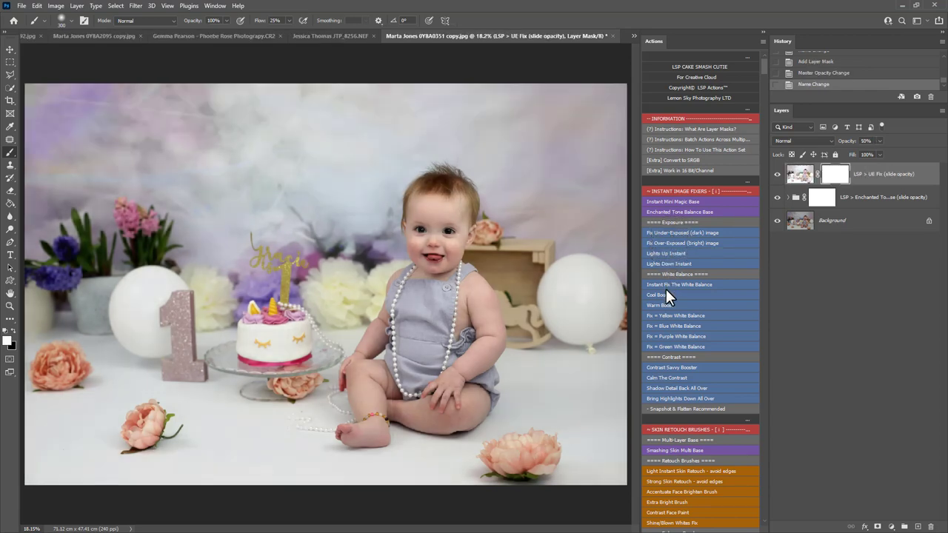
left_click(670, 397)
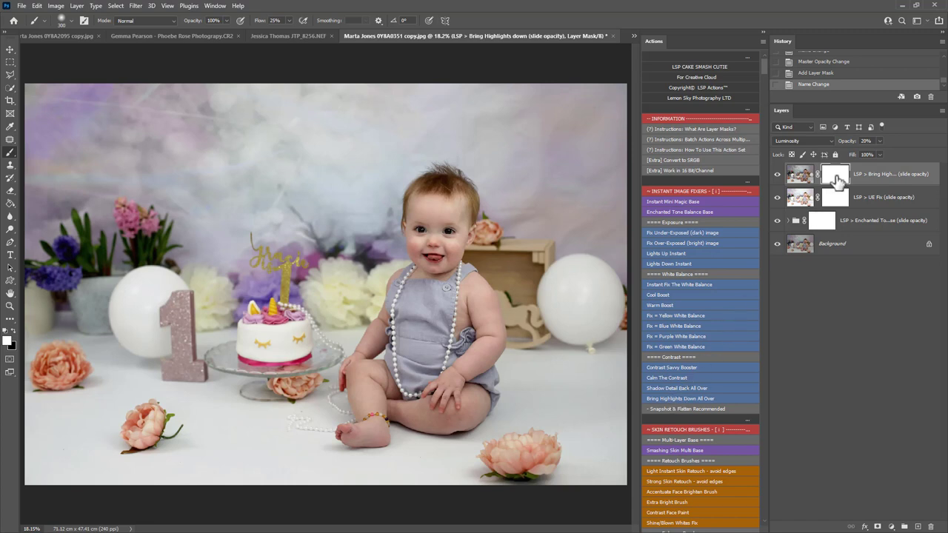
Step: Lower the Bring Highlights down layer's opacity to 27%
left_click(878, 142)
left_click_drag(883, 152, 883, 152)
left_click(867, 178)
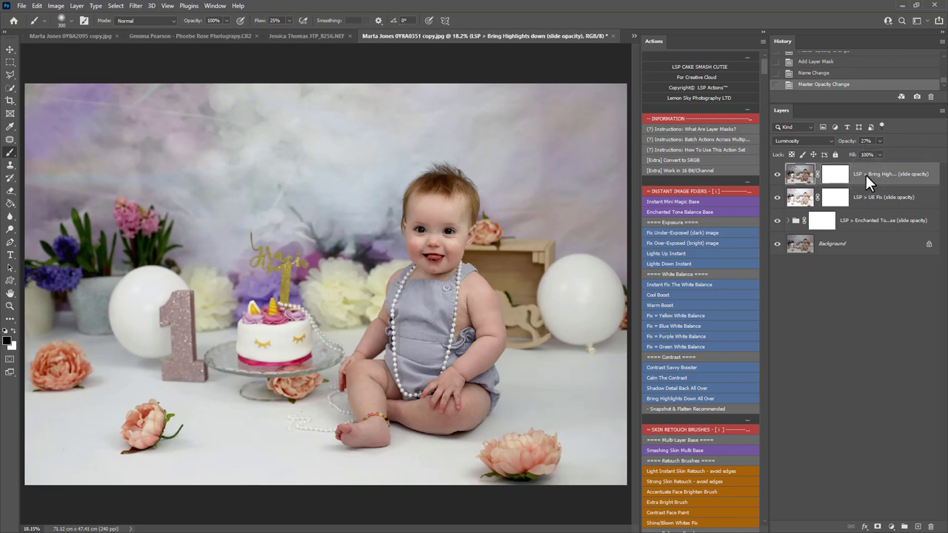
left_click(866, 174)
Step: Run Snapshot & Flatten Recommended and return to Snapshot 1 in History
scroll(686, 211, "down", 1)
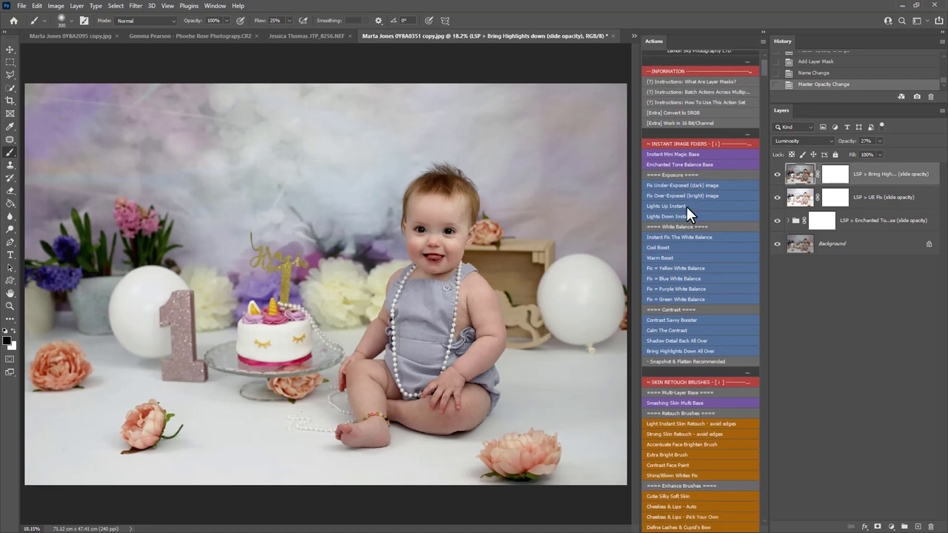
left_click(654, 365)
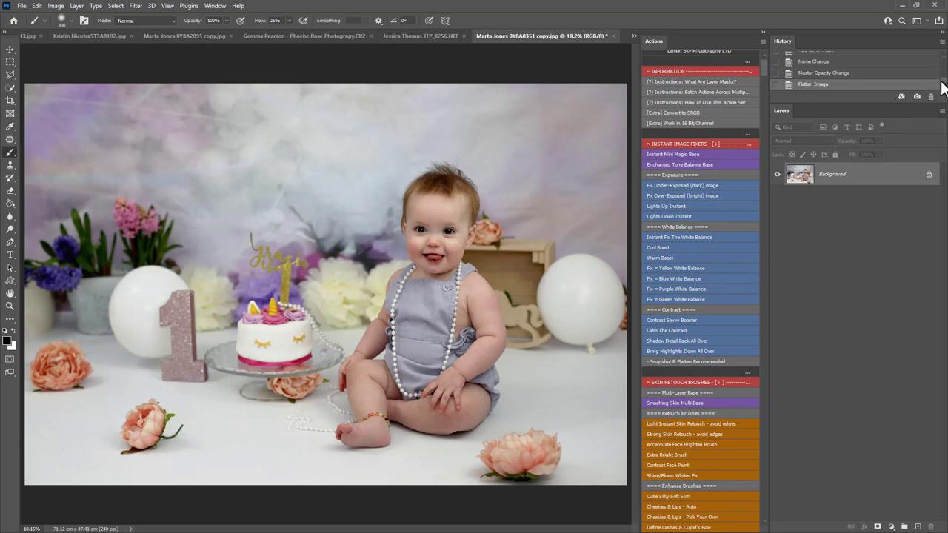
left_click_drag(939, 85, 939, 74)
left_click(837, 58)
left_click(820, 70)
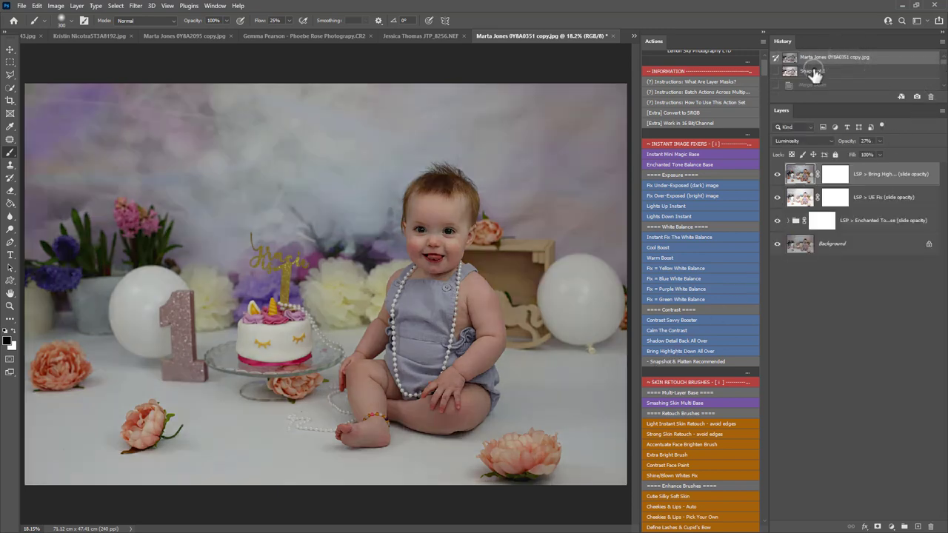
Step: Compare the original with Snapshot 1, then flatten into a single Background layer
left_click(817, 59)
left_click(816, 70)
right_click(840, 244)
left_click(850, 337)
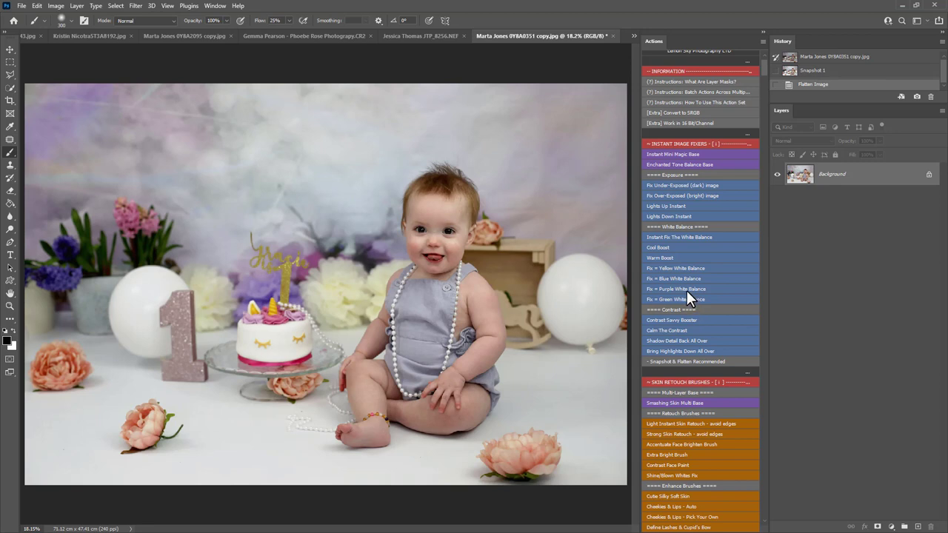
Step: Add Extra Bright Brush and paint it over the baby with a 900 px brush
scroll(671, 301, "down", 5)
scroll(671, 300, "down", 4)
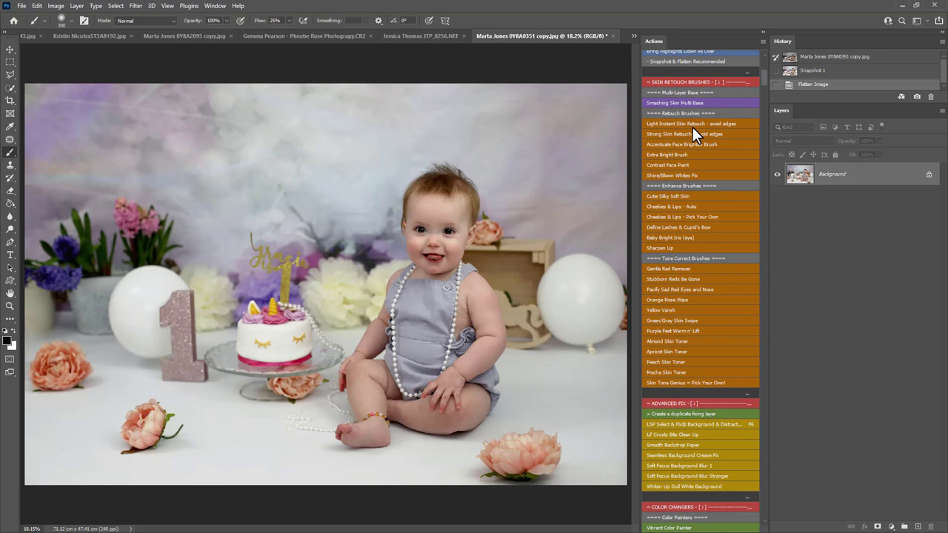
left_click(678, 152)
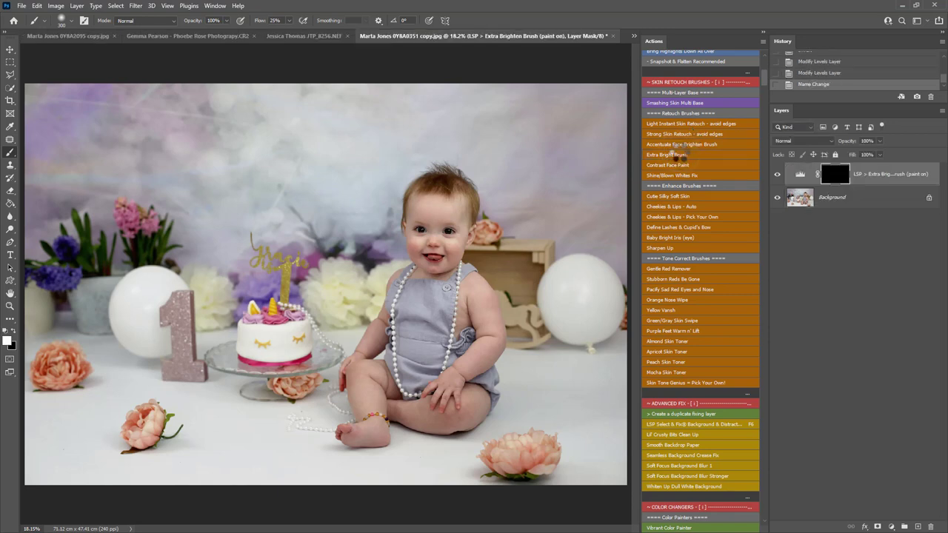
key("bracketright")
key("bracketright")
key("bracketright")
key("bracketright")
key("bracketright")
key("bracketright")
mouse_move(450, 254)
left_mouse_down()
mouse_move(422, 232)
mouse_move(402, 331)
left_mouse_up()
Step: Paint Contrast Face Paint around the baby's face, then add the Baby Bright Iris layer
left_click(661, 166)
mouse_move(439, 275)
left_mouse_down()
mouse_move(435, 248)
mouse_move(452, 322)
mouse_move(428, 301)
mouse_move(417, 226)
left_mouse_up()
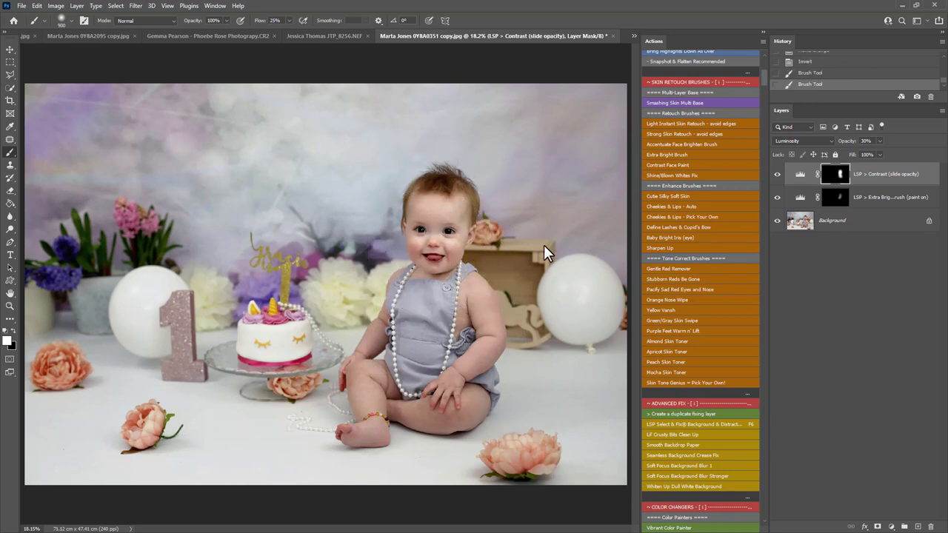
left_click(659, 239)
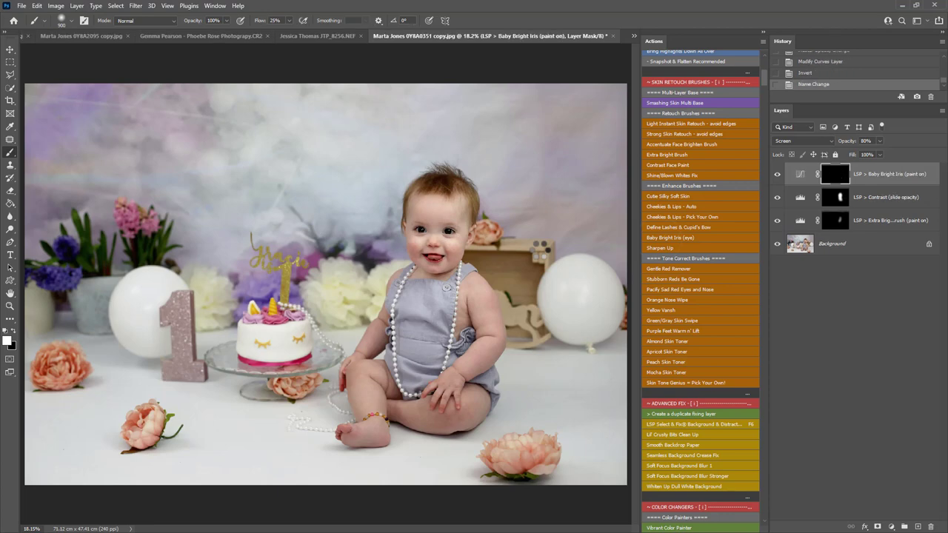
Step: Zoom in on the eyes and paint both irises brighter with a small 40 px brush
key("z")
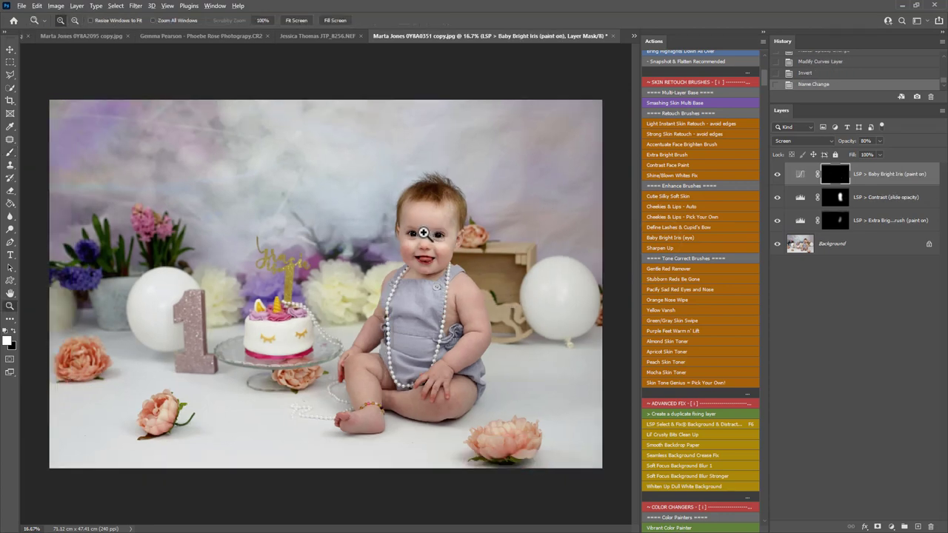
left_click(422, 235)
left_click(424, 235)
left_click(425, 236)
left_click(423, 238)
left_click(423, 240)
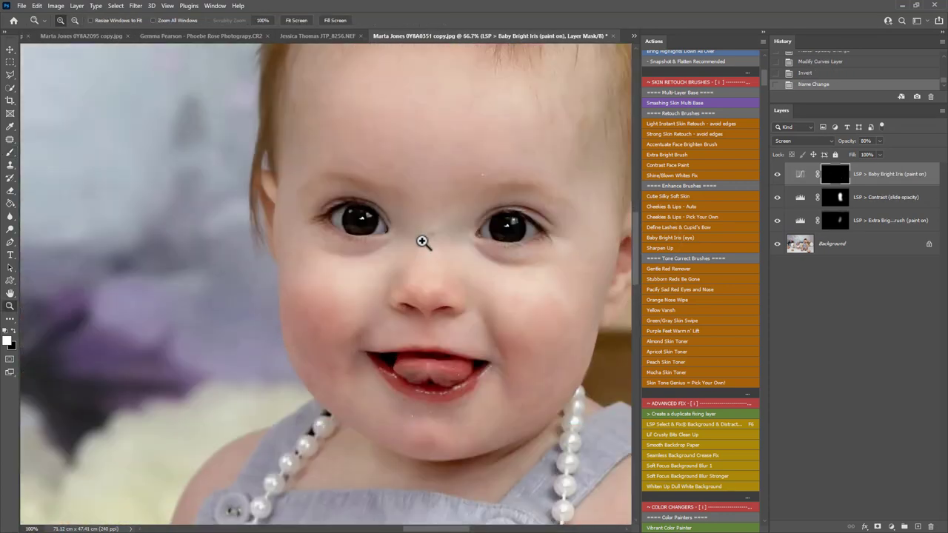
key("b")
key("bracketleft")
key("bracketleft")
key("bracketleft")
key("bracketleft")
key("bracketleft")
key("bracketleft")
key("bracketleft")
key("bracketleft")
key("bracketleft")
key("bracketleft")
mouse_move(364, 212)
left_mouse_down()
mouse_move(366, 222)
mouse_move(354, 219)
left_mouse_up()
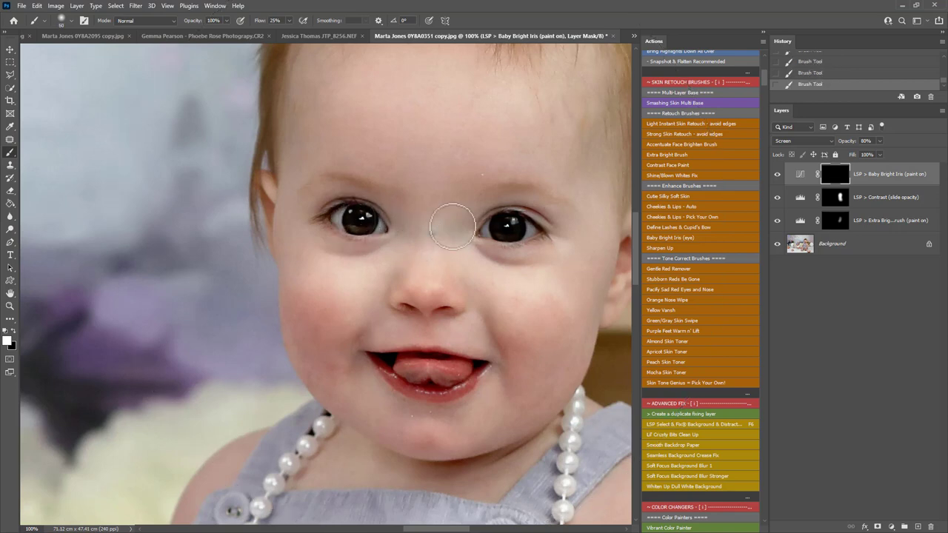
key("bracketleft")
key("bracketleft")
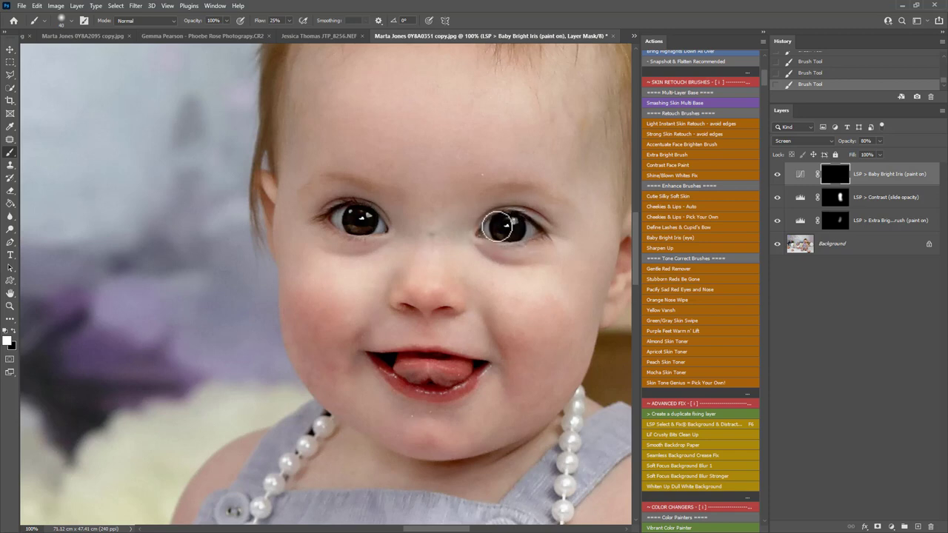
left_click_drag(368, 221, 350, 219)
key("bracketright")
key("bracketright")
key("bracketright")
key("bracketright")
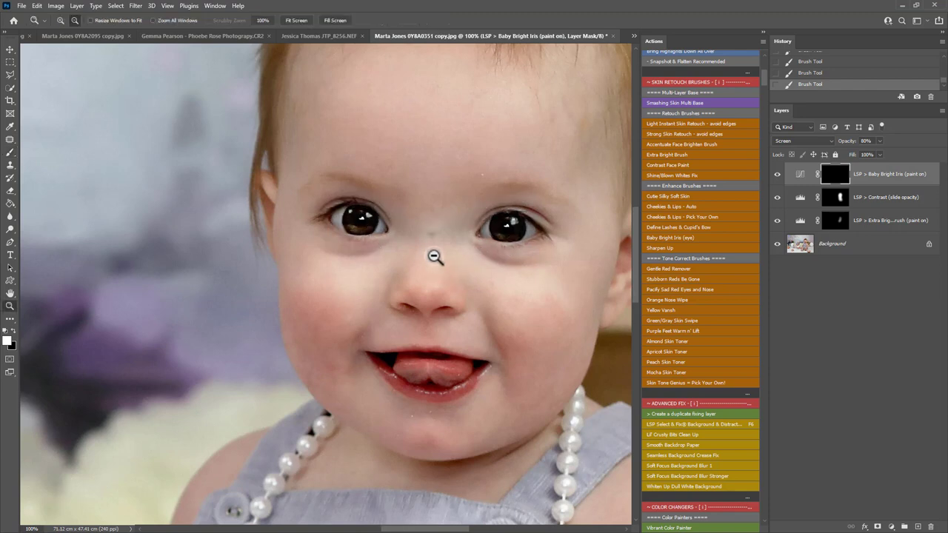
Step: Zoom back out and pan to frame the whole baby
key("z")
left_click(434, 255, "alt")
left_click(434, 255, "alt")
left_click(434, 256, "alt")
key("h")
left_click_drag(464, 321, 442, 287)
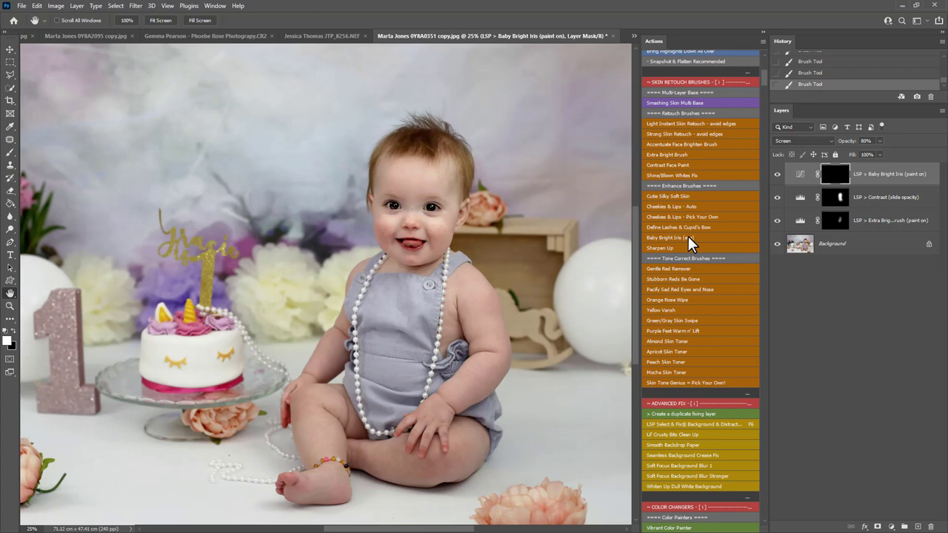
Step: Set the Baby Bright Iris layer to Soft Light and add Green/Gray Skin Swipe
scroll(689, 237, "down", 1)
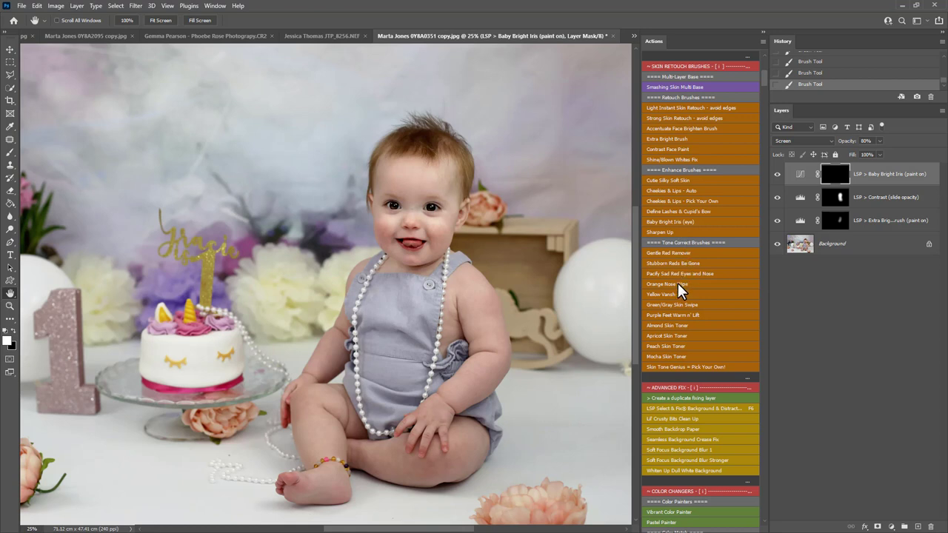
key("alt+shift+f")
left_click(671, 304)
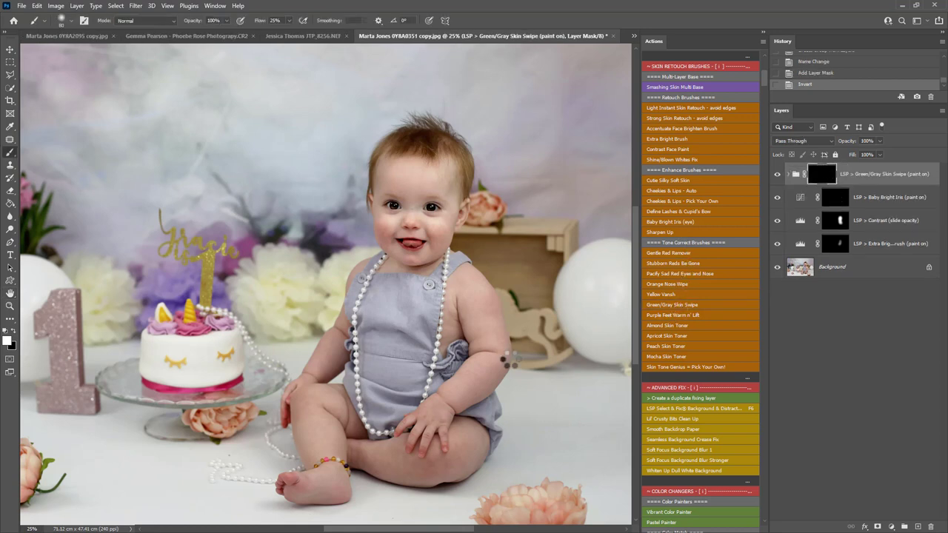
Step: Paint the skin correction over the baby's face and arm with a 100 px brush
key("bracketright")
mouse_move(508, 361)
left_mouse_down()
mouse_move(468, 311)
mouse_move(475, 352)
mouse_move(446, 402)
mouse_move(402, 436)
mouse_move(334, 430)
mouse_move(364, 328)
mouse_move(384, 279)
mouse_move(403, 284)
mouse_move(420, 212)
mouse_move(425, 252)
mouse_move(428, 228)
left_mouse_up()
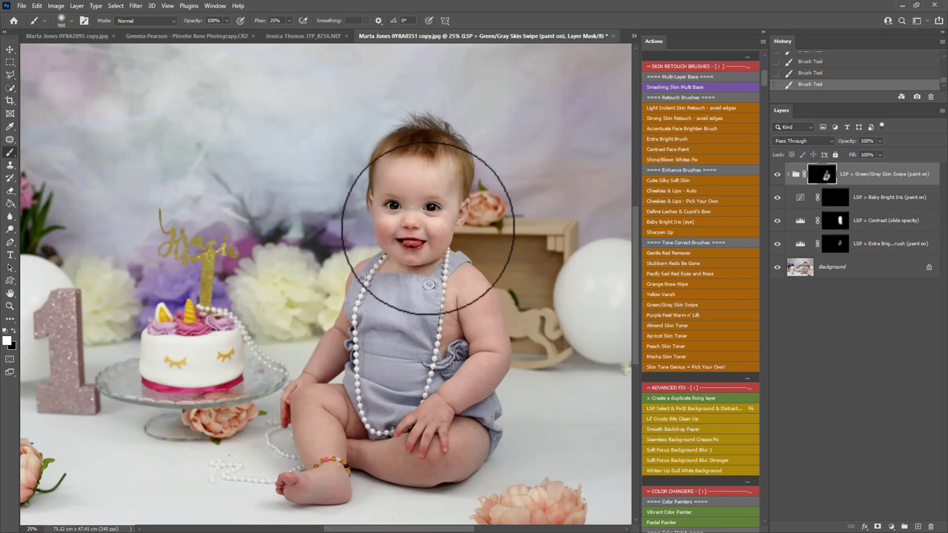
scroll(693, 305, "down", 1)
key("z")
left_click(494, 361)
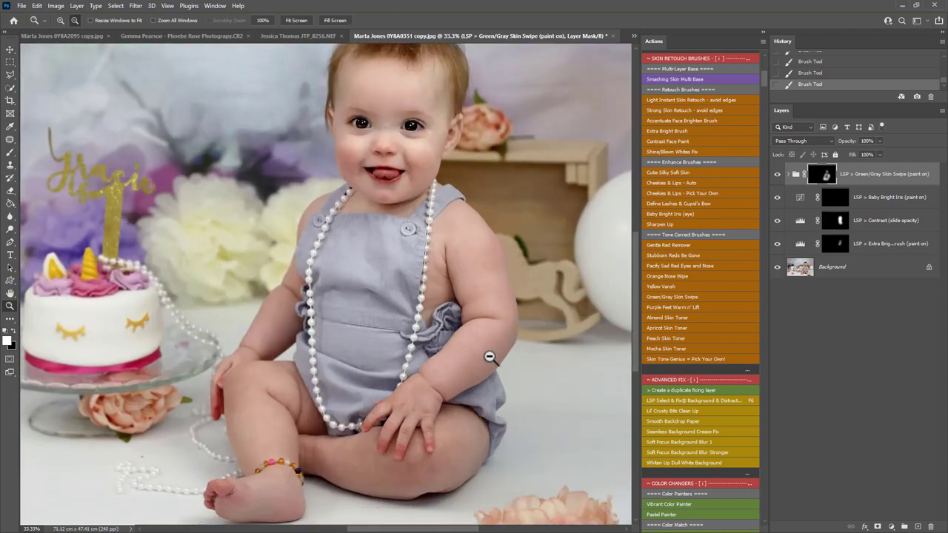
scroll(445, 277, "up", 1)
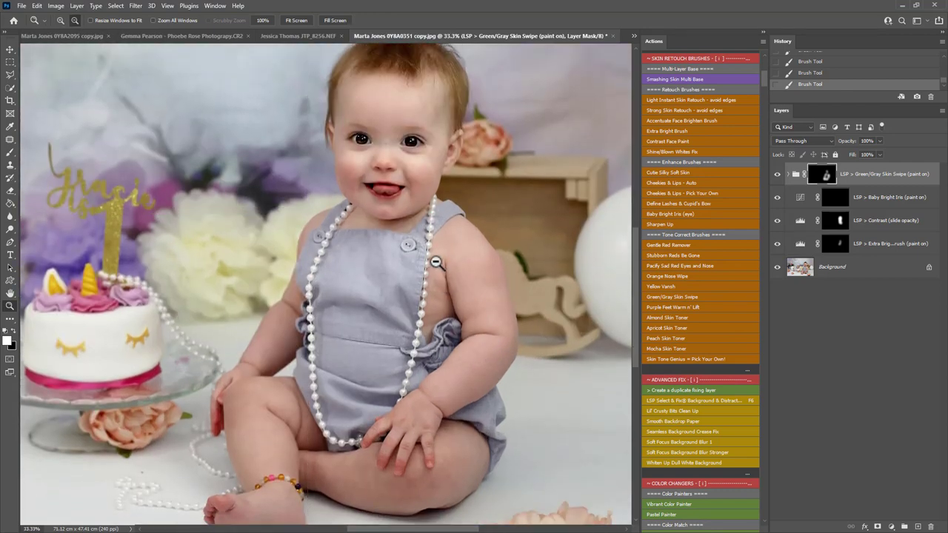
Step: Run Strong Skin Retouch and paint the Heavy Retouch mask over the arm and leg
left_click(664, 111)
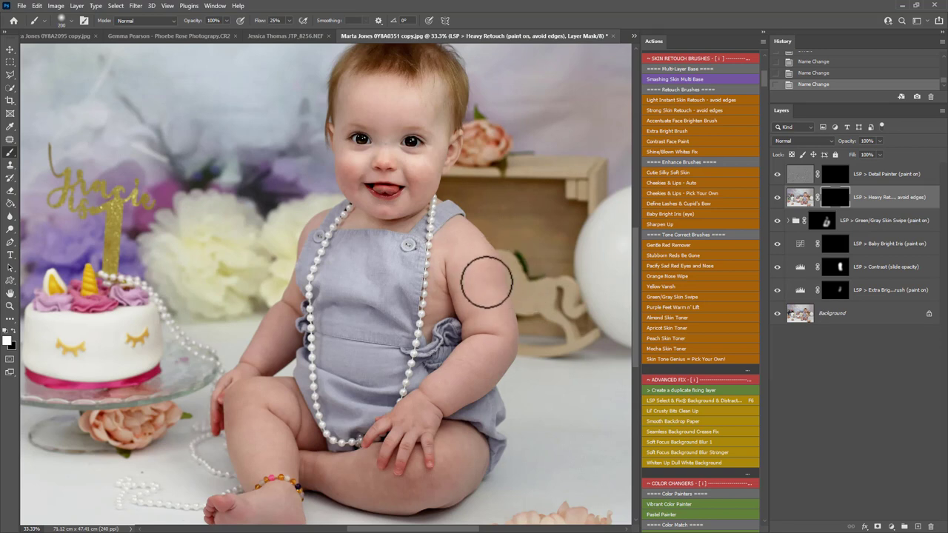
mouse_move(496, 298)
left_mouse_down()
mouse_move(494, 352)
mouse_move(465, 365)
mouse_move(474, 364)
mouse_move(461, 371)
mouse_move(460, 404)
left_mouse_up()
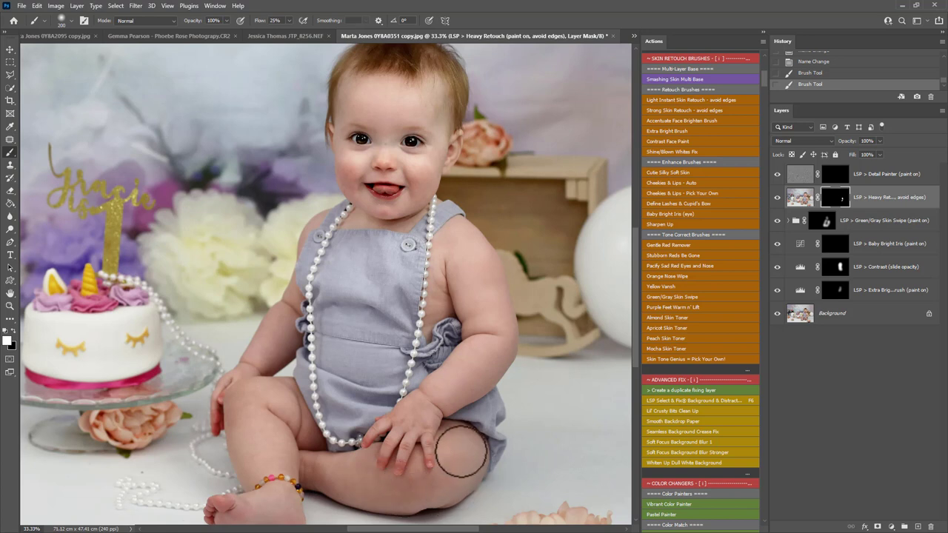
mouse_move(277, 395)
left_mouse_down()
mouse_move(271, 463)
mouse_move(244, 391)
mouse_move(245, 431)
mouse_move(264, 401)
mouse_move(283, 403)
mouse_move(261, 456)
mouse_move(277, 463)
mouse_move(269, 499)
left_mouse_up()
Step: Target the Detail Painter layer
scroll(329, 395, "up", 1)
scroll(329, 395, "up", 2)
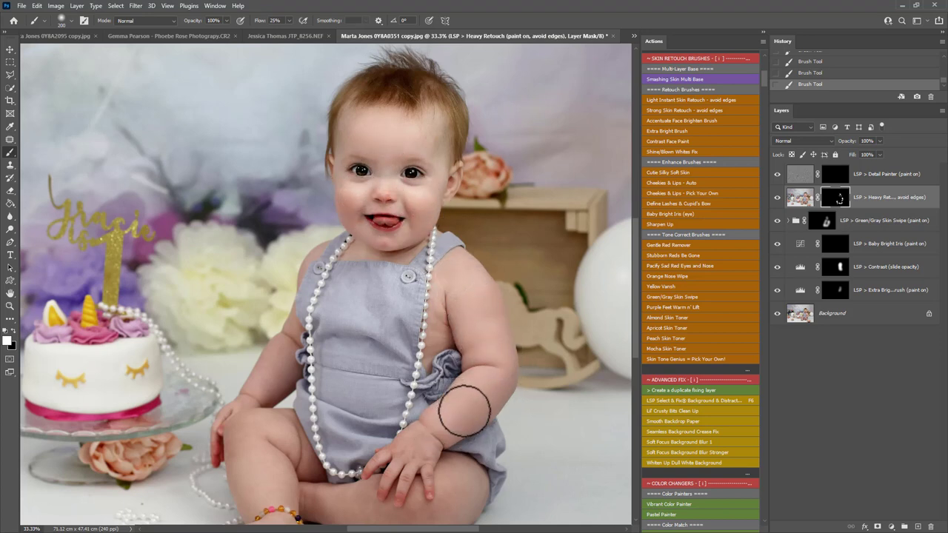
key("alt+bracketright")
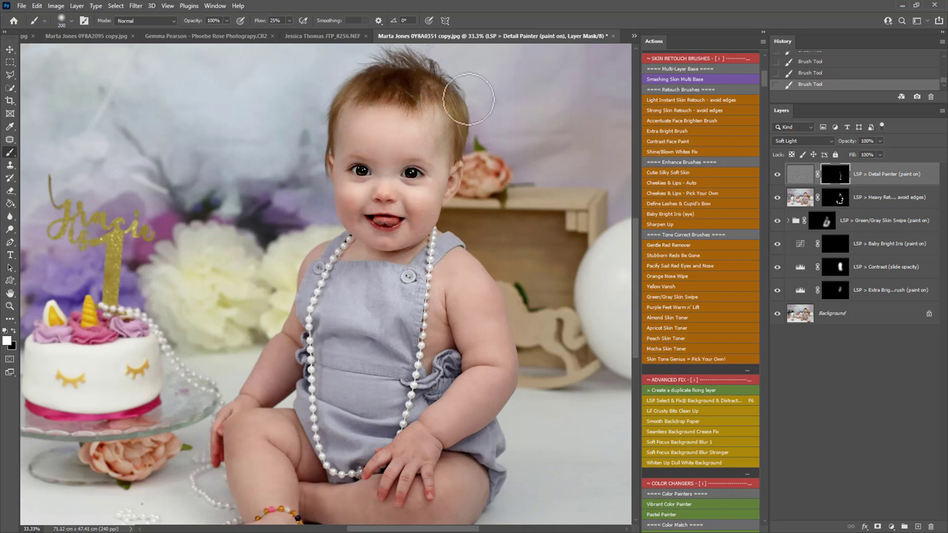
Step: Paint detail over the hair, then paint more skin correction into the Green/Gray Skin Swipe group
mouse_move(472, 104)
left_mouse_down()
mouse_move(456, 130)
mouse_move(399, 100)
mouse_move(461, 110)
mouse_move(457, 133)
left_mouse_up()
left_click(822, 222)
mouse_move(358, 116)
left_mouse_down()
mouse_move(340, 144)
mouse_move(347, 175)
mouse_move(339, 142)
mouse_move(373, 78)
mouse_move(439, 79)
mouse_move(461, 152)
mouse_move(449, 120)
mouse_move(431, 172)
left_mouse_up()
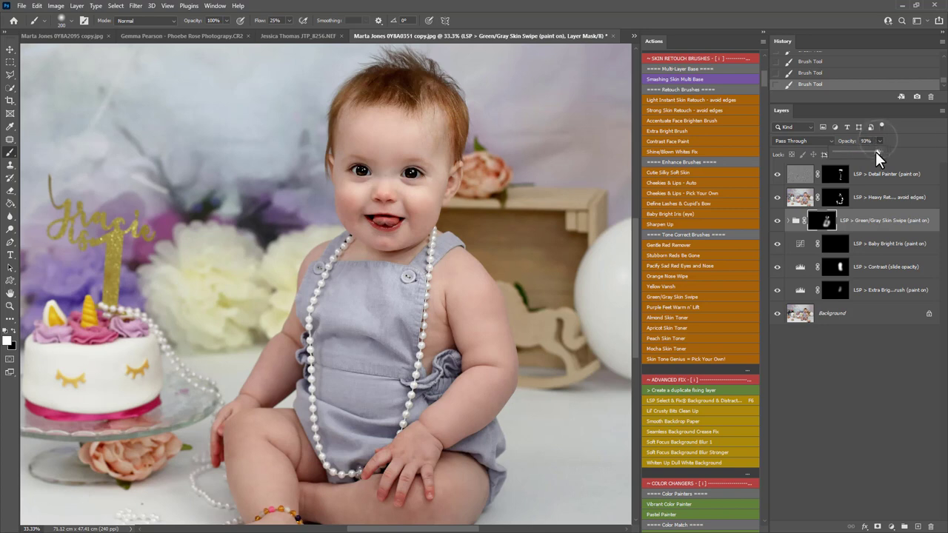
Step: Set the Green/Gray Skin Swipe group to 72% opacity and add another stroke
left_click_drag(865, 150, 867, 152)
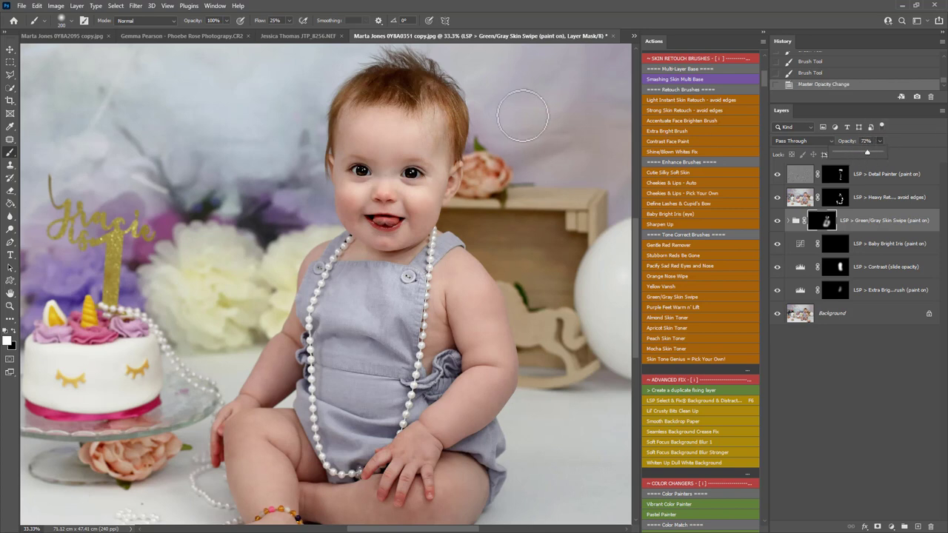
left_click_drag(467, 132, 448, 157)
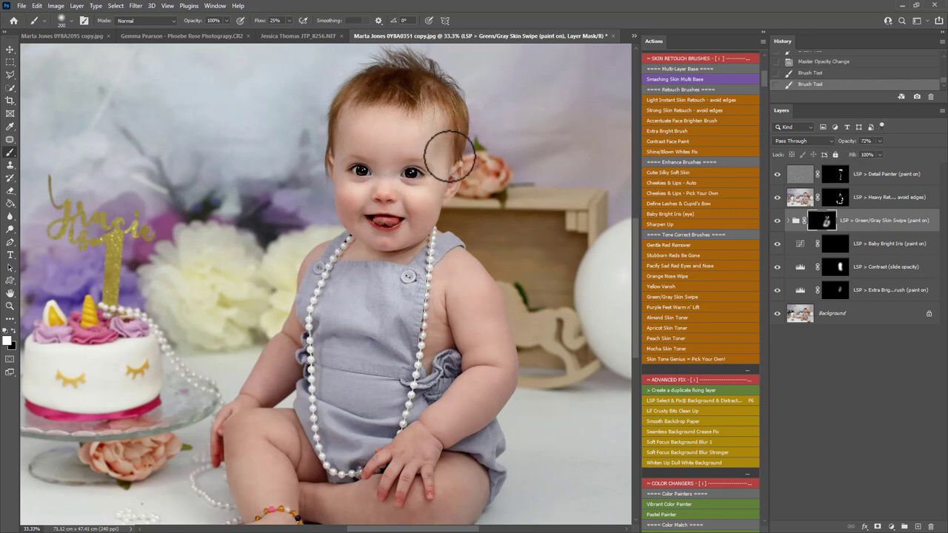
scroll(449, 156, "down", 2)
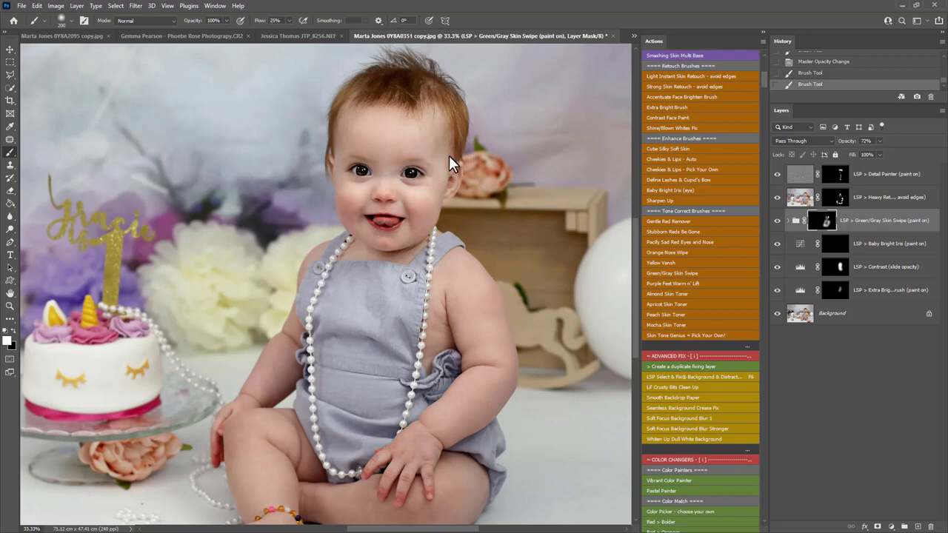
scroll(449, 158, "down", 2)
scroll(449, 157, "up", 1)
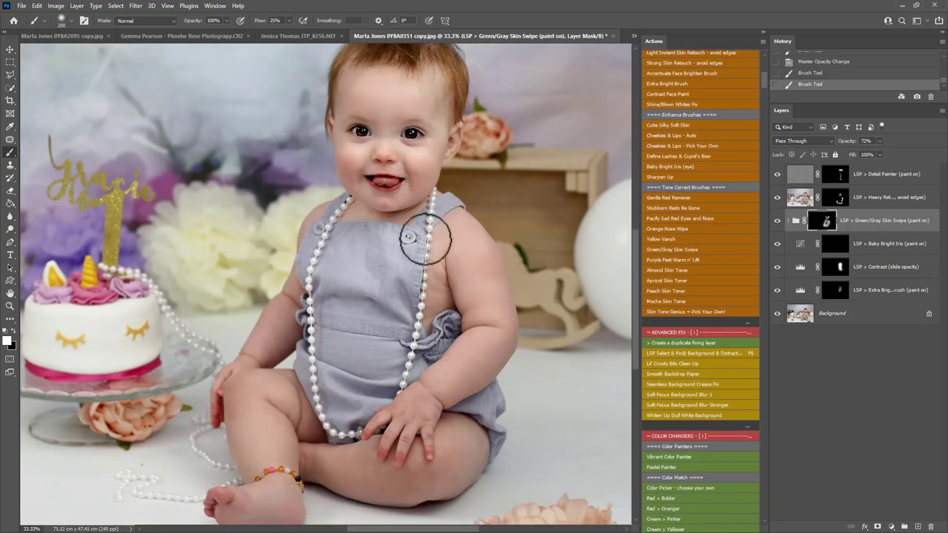
Step: Run Skin Tone Genius = Pick Your Own! and continue to the colour picker
key("z")
left_click(441, 290, "alt")
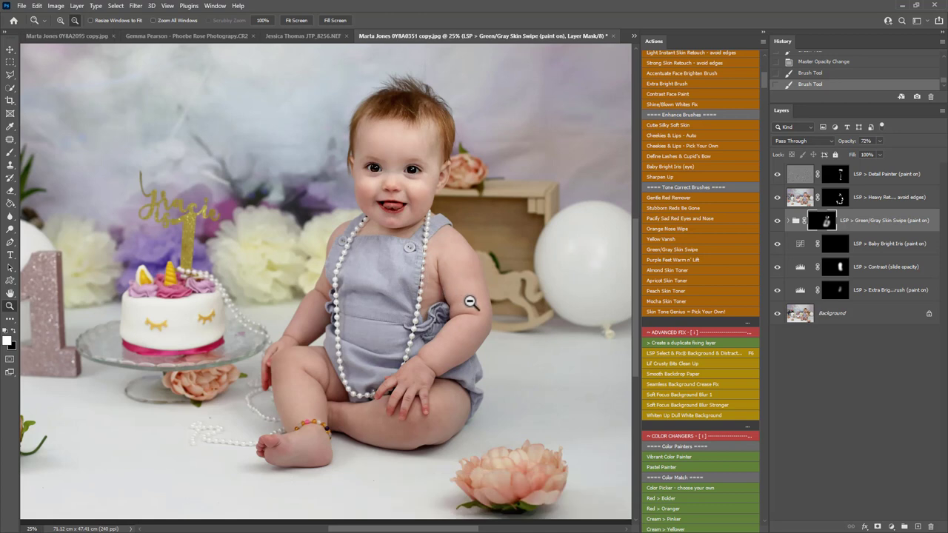
left_click(664, 309)
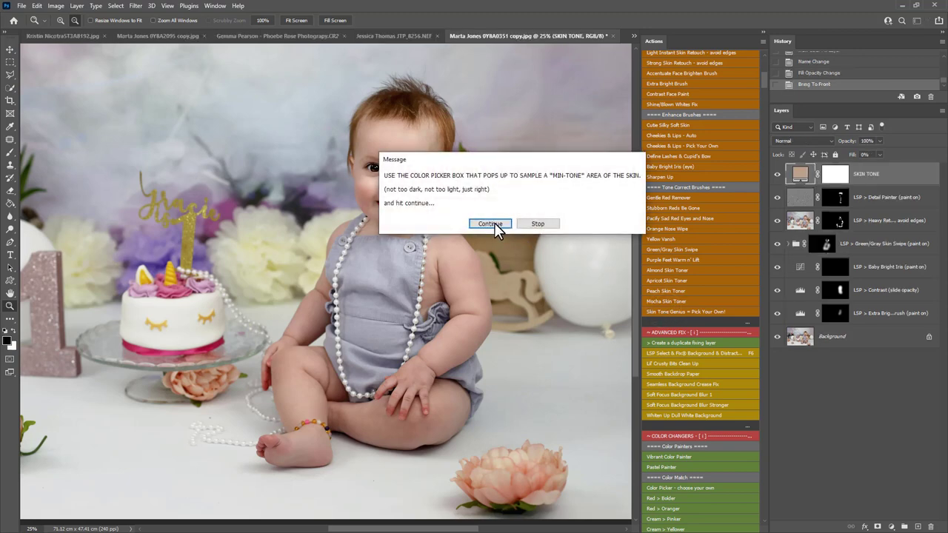
left_click(494, 227)
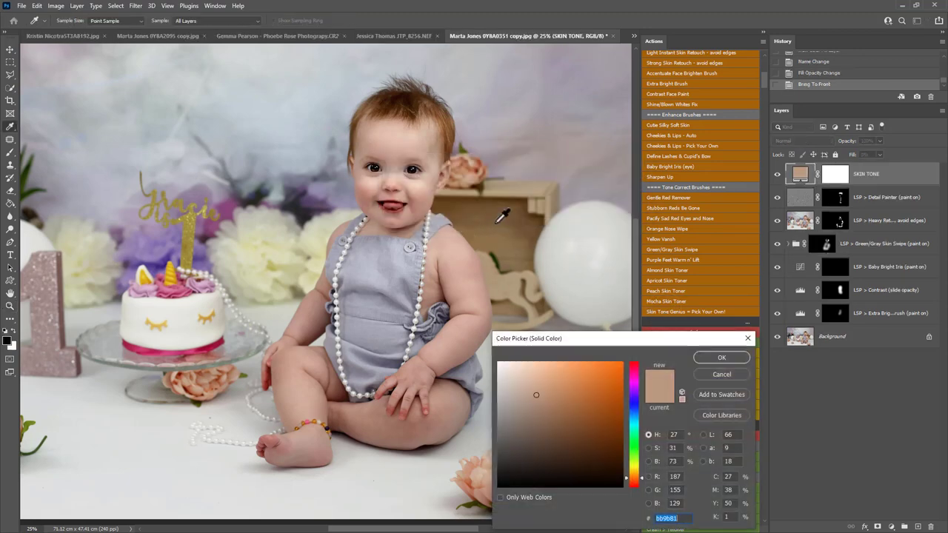
Step: Sample a mid-tone skin colour from the forehead across All Layers and accept it
left_click(200, 23)
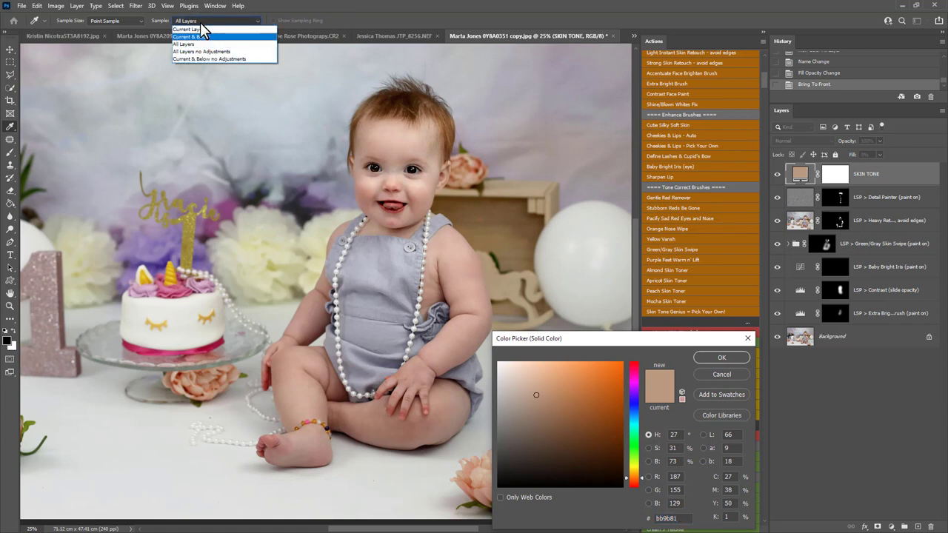
left_click(211, 44)
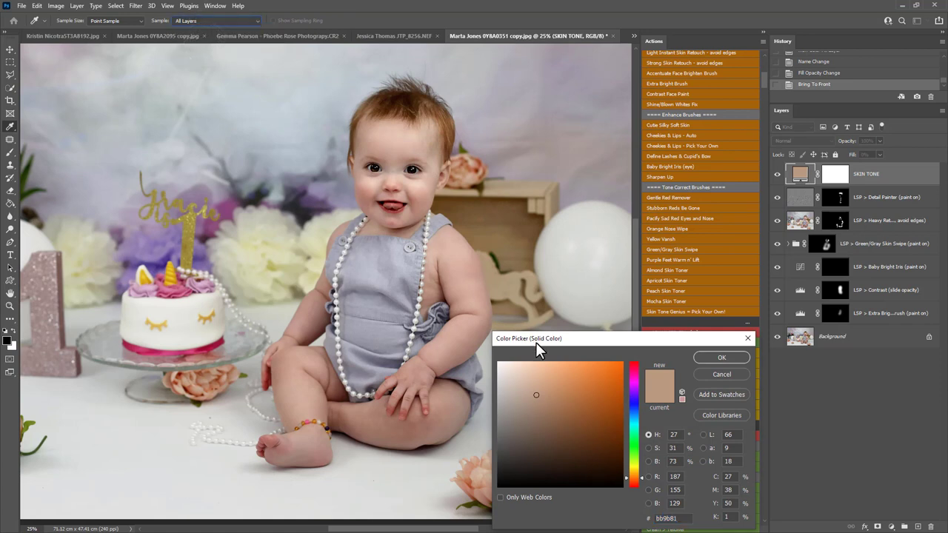
left_click_drag(535, 342, 537, 106)
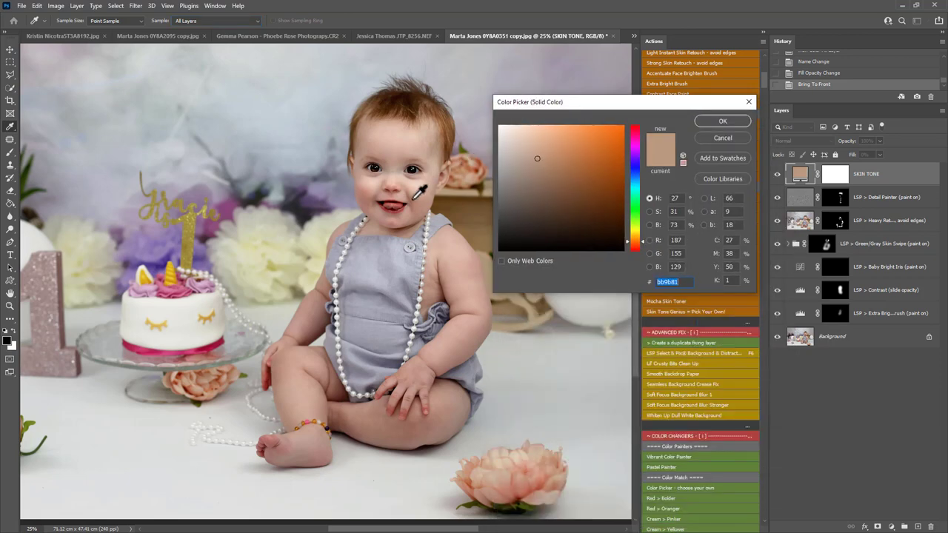
left_click(404, 157)
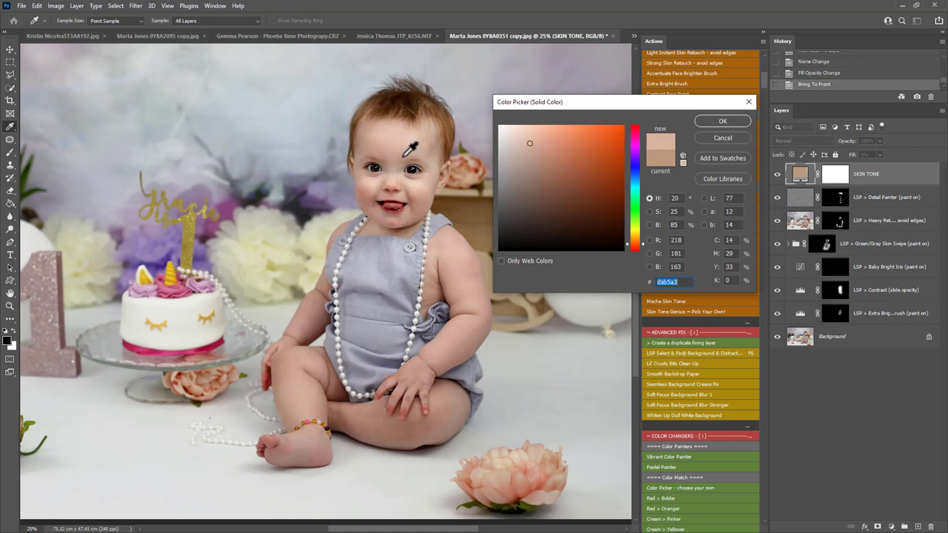
left_click(388, 158)
left_click(393, 154)
left_click(395, 151)
left_click(711, 122)
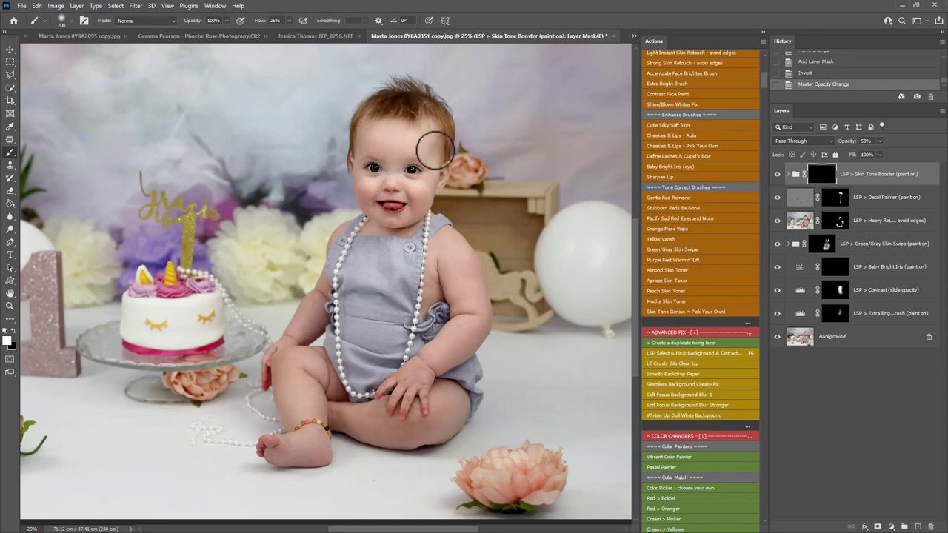
Step: Paint the boost onto the arm, then mask the lift the tone layer off the face with black
mouse_move(450, 233)
left_mouse_down()
mouse_move(469, 275)
mouse_move(461, 283)
mouse_move(469, 274)
mouse_move(451, 271)
mouse_move(430, 424)
mouse_move(320, 400)
mouse_move(328, 407)
mouse_move(425, 420)
mouse_move(340, 353)
left_mouse_up()
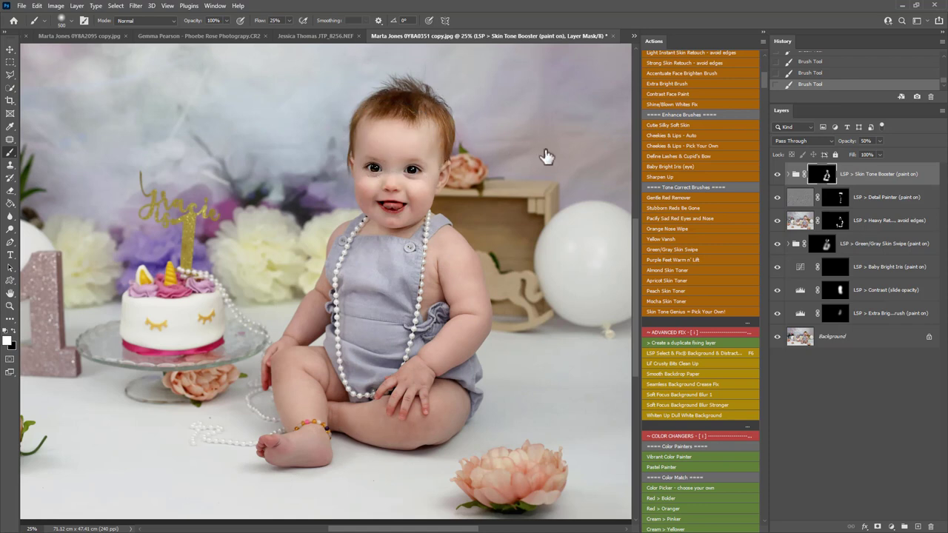
left_click(789, 174)
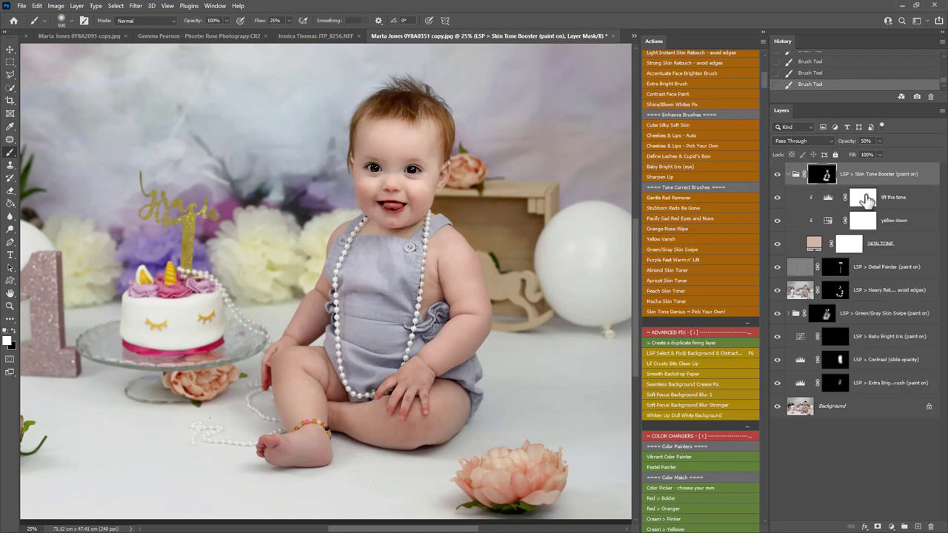
left_click(866, 197)
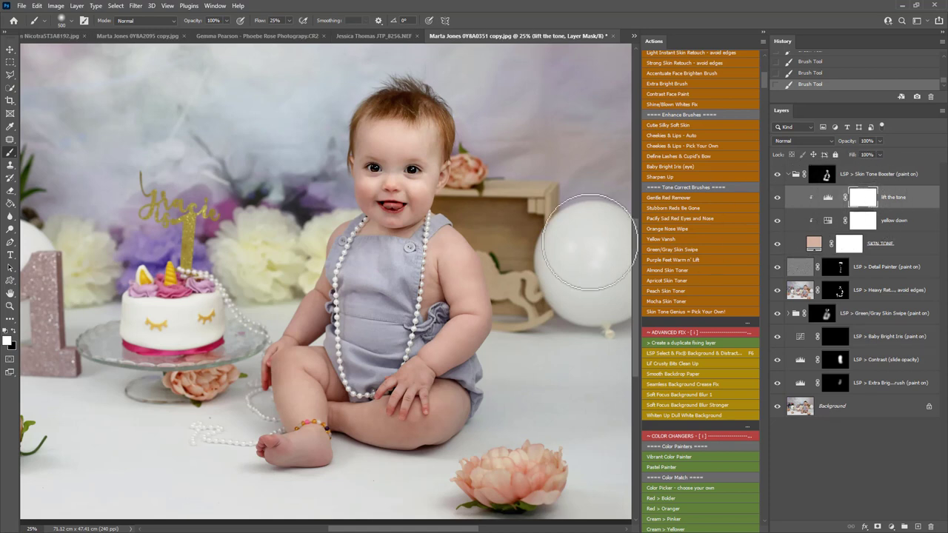
left_click(12, 331)
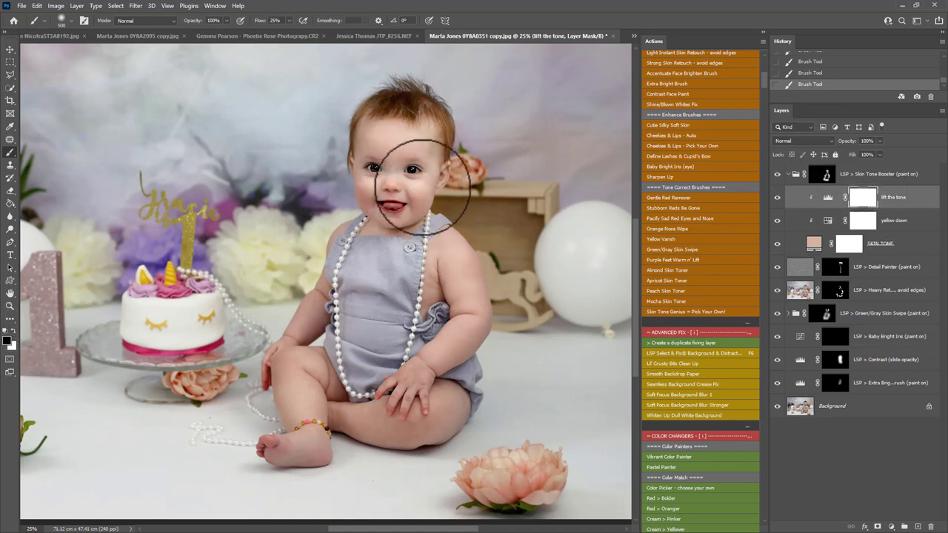
left_click_drag(433, 187, 460, 212)
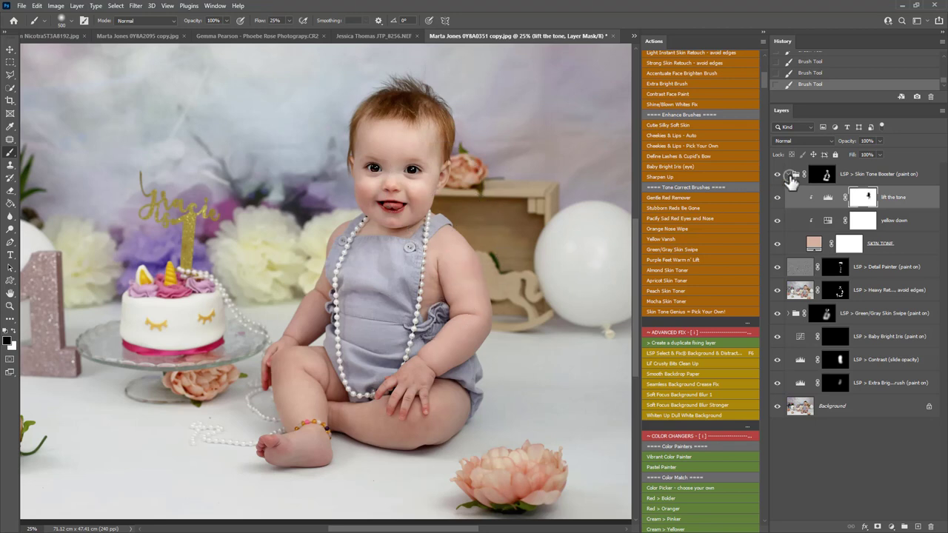
left_click(789, 174)
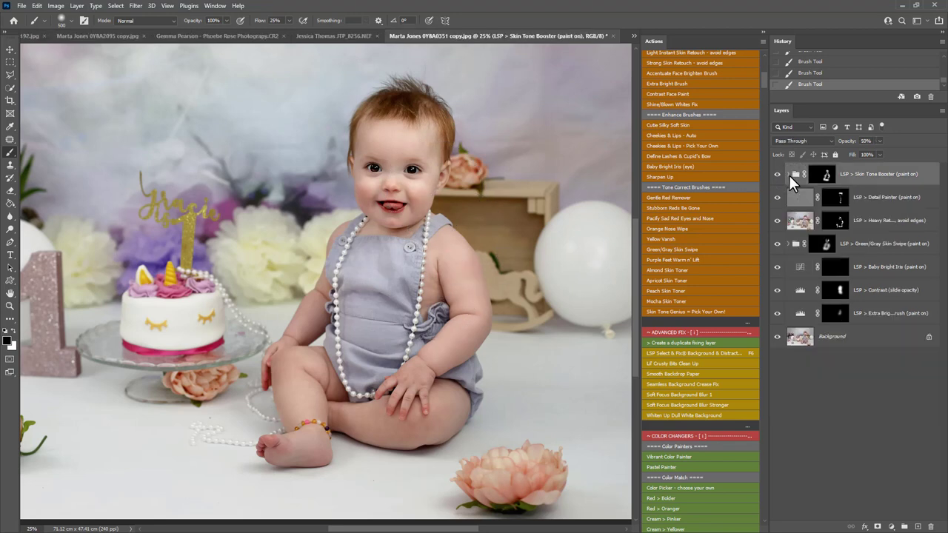
Step: Run Snapshot & Flatten Recommended and compare the original with Snapshot 2
scroll(753, 143, "up", 3)
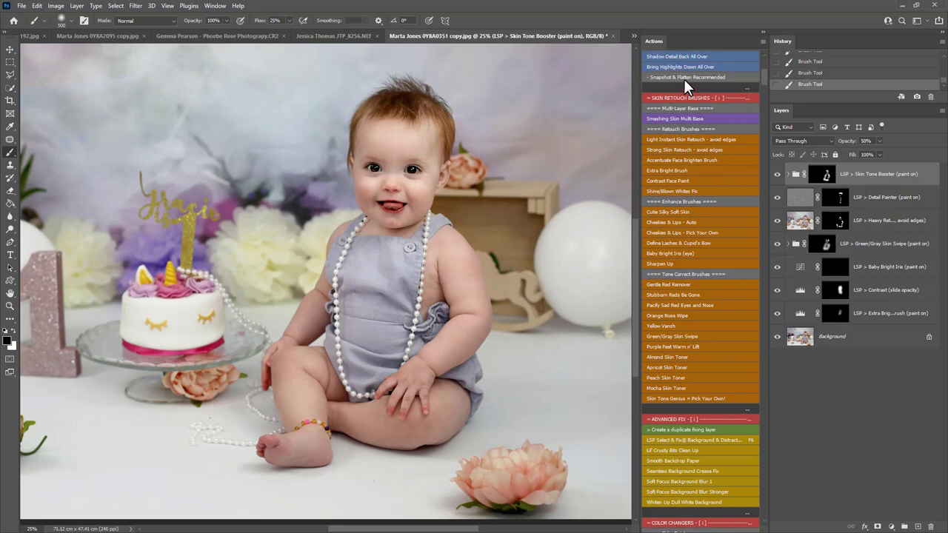
left_click(680, 77)
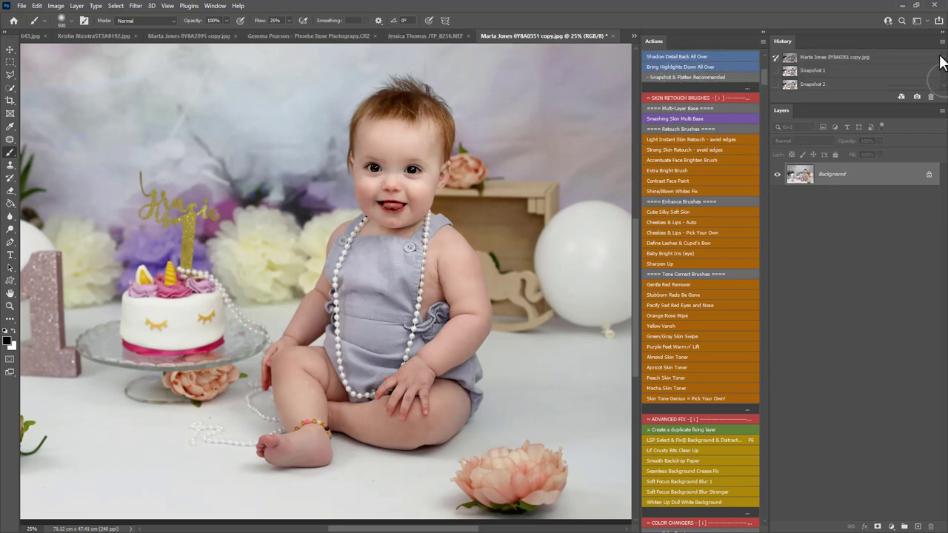
left_click(855, 60)
left_click(812, 81)
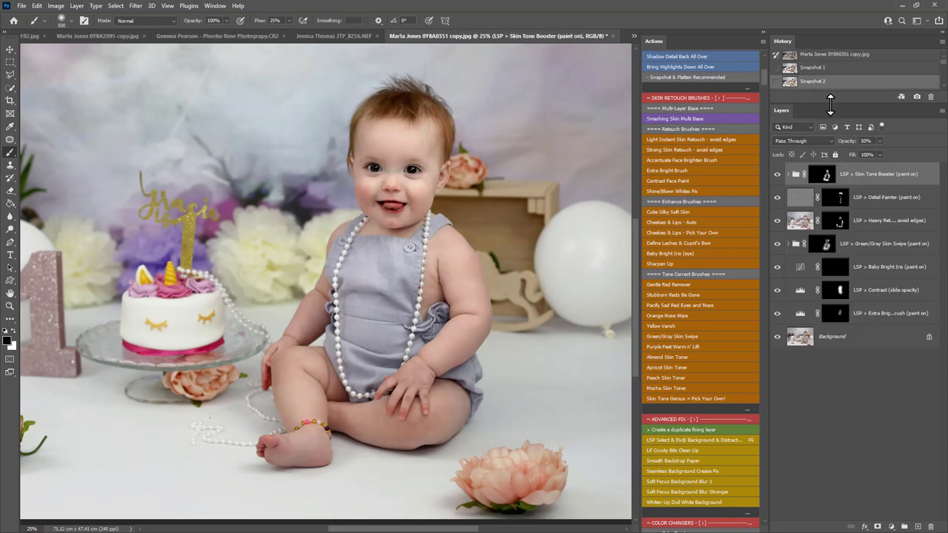
Step: Flatten the image into a single Background layer
right_click(851, 335)
left_click(879, 425)
scroll(694, 323, "down", 3)
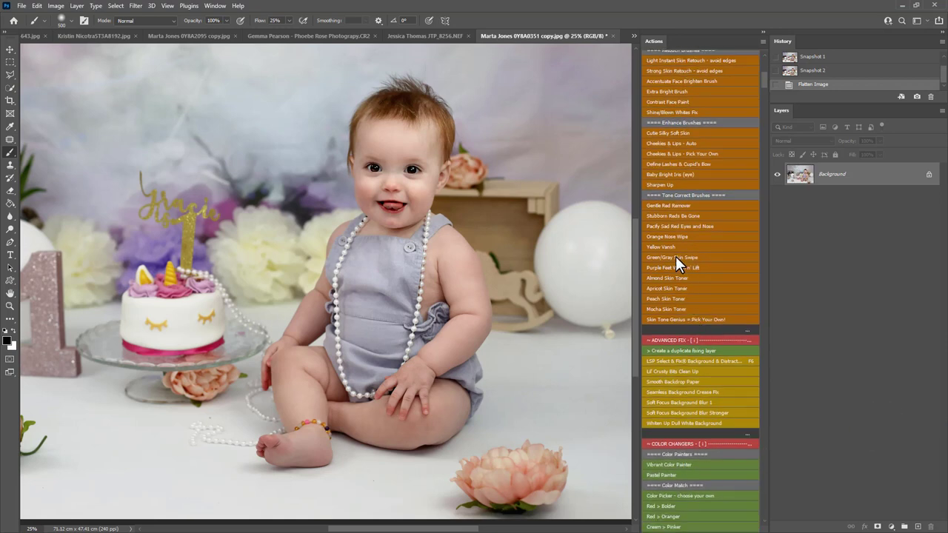
Step: Paint Gentle Red Remover and Green/Gray Skin Swipe from the baby's shoulder down to the legs
left_click(662, 205)
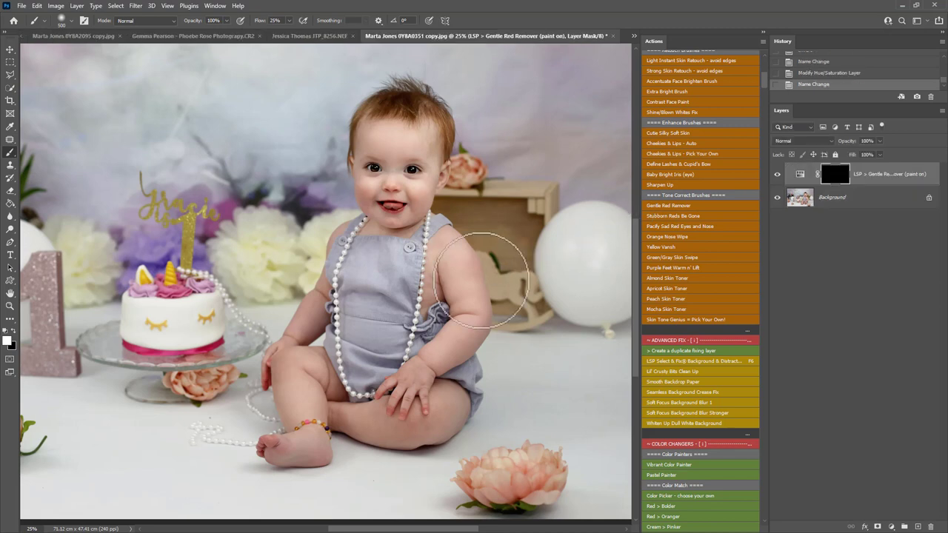
mouse_move(459, 245)
left_mouse_down()
mouse_move(440, 350)
mouse_move(388, 409)
mouse_move(407, 417)
mouse_move(297, 447)
mouse_move(273, 442)
mouse_move(358, 414)
mouse_move(400, 429)
left_mouse_up()
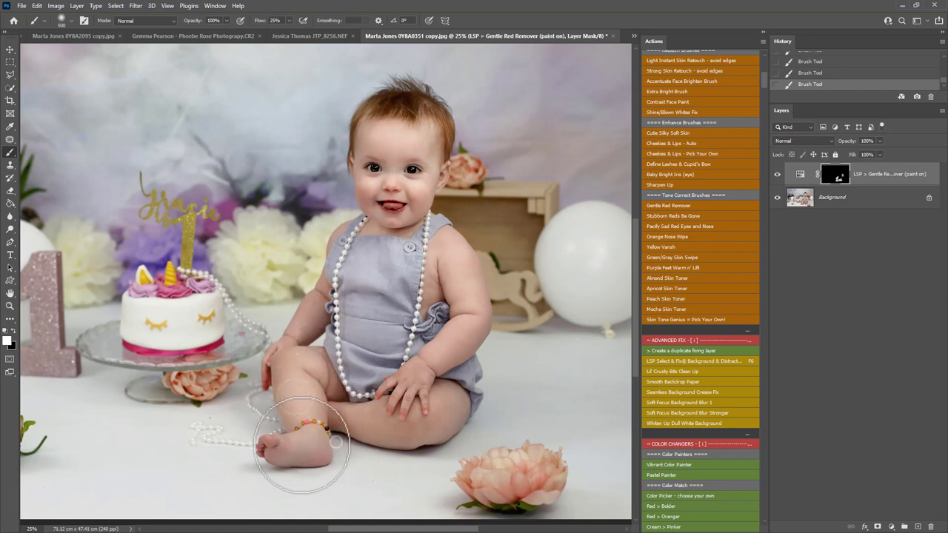
left_click(659, 257)
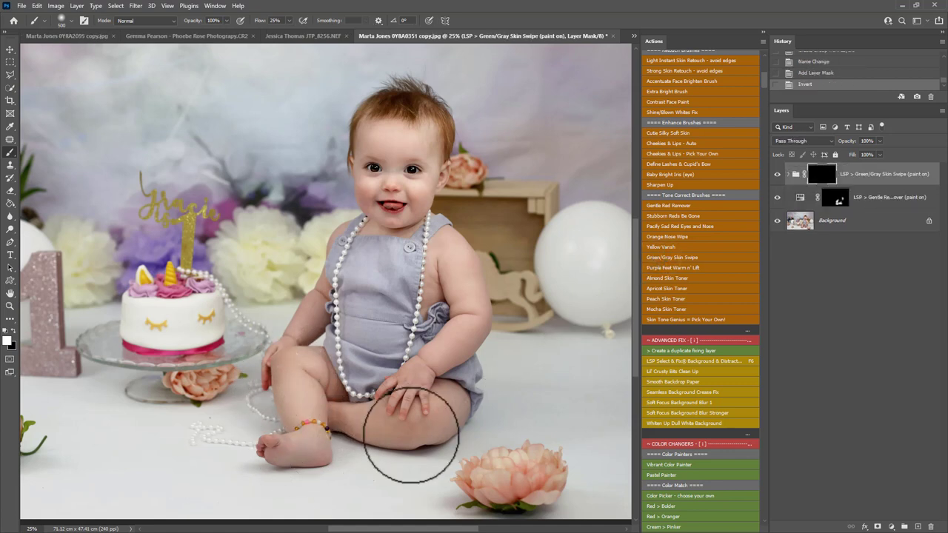
mouse_move(349, 420)
left_mouse_down()
mouse_move(434, 428)
mouse_move(462, 398)
mouse_move(454, 322)
mouse_move(440, 314)
mouse_move(424, 134)
mouse_move(407, 134)
mouse_move(388, 168)
mouse_move(399, 141)
left_mouse_up()
key("x")
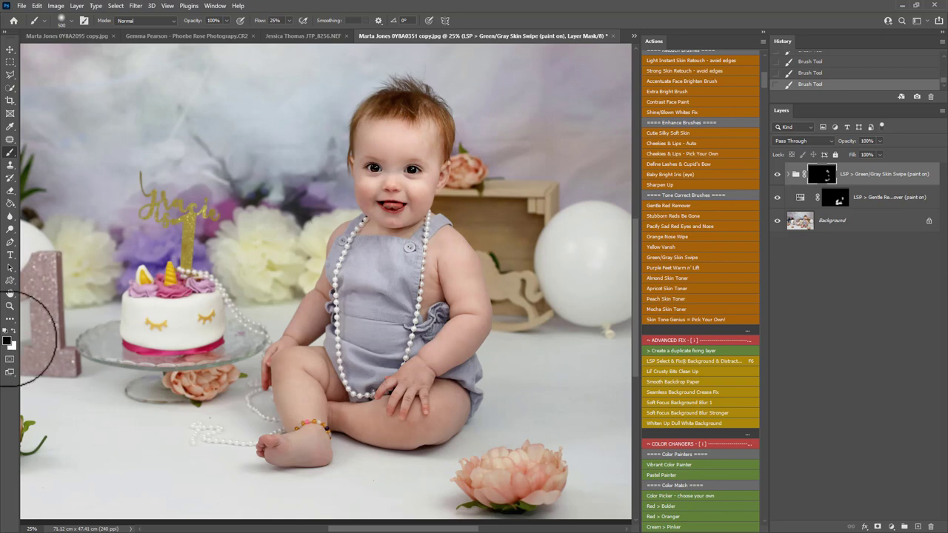
Step: Run Snapshot & Flatten Recommended to merge everything into one Background layer
scroll(706, 88, "up", 5)
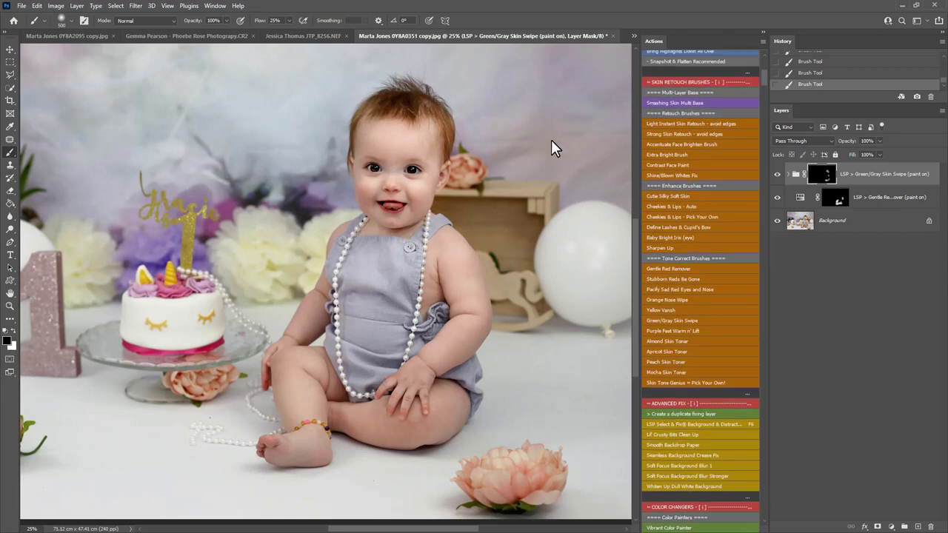
left_click(706, 85)
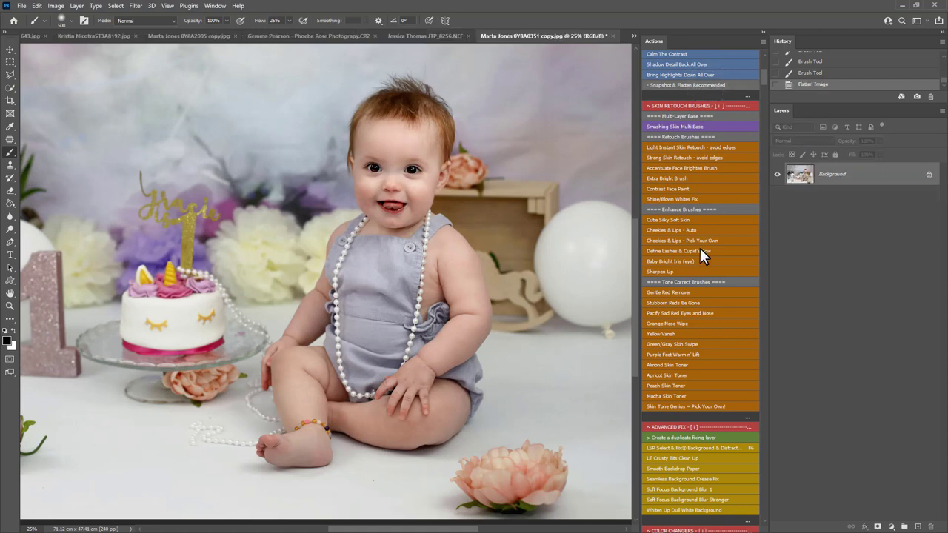
scroll(699, 250, "down", 10)
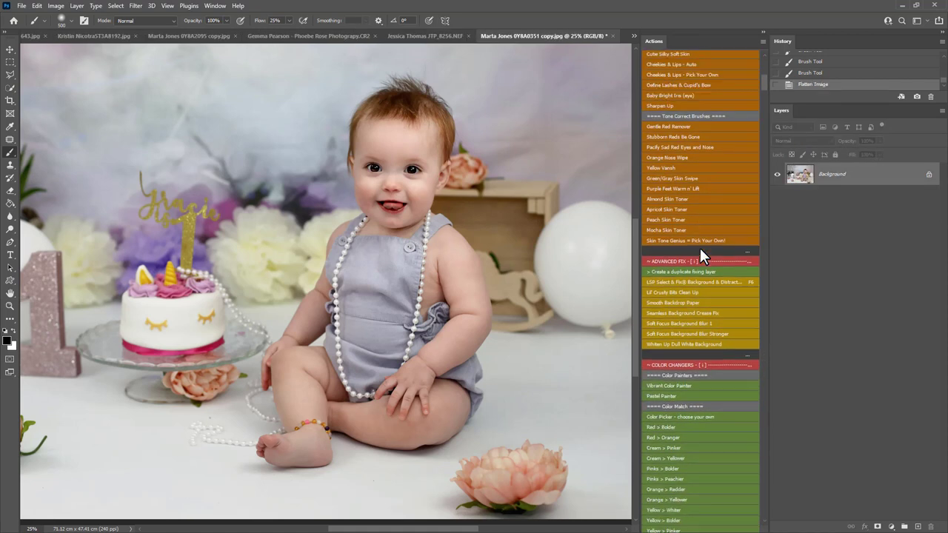
scroll(699, 250, "down", 2)
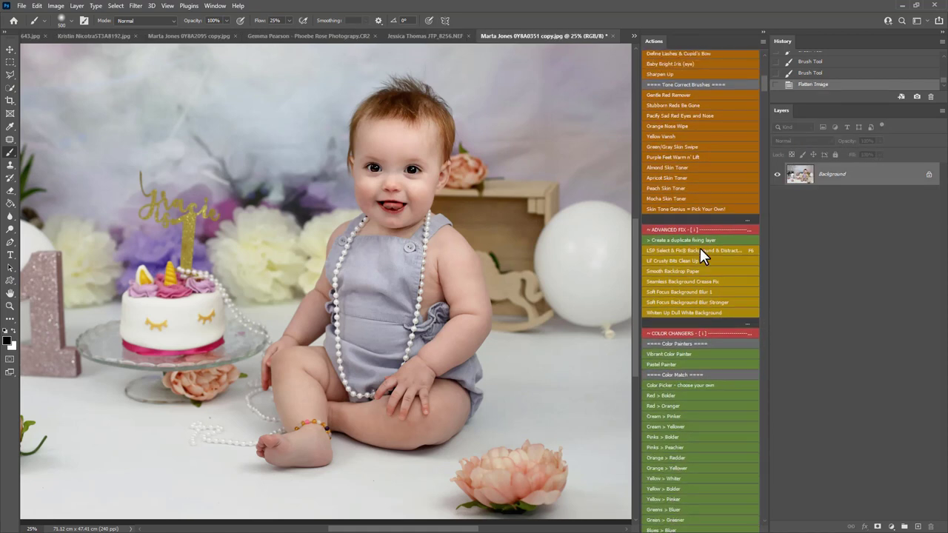
Step: Add a fix layer and patch out the stray leaf and spot beside the flower
left_click(660, 240)
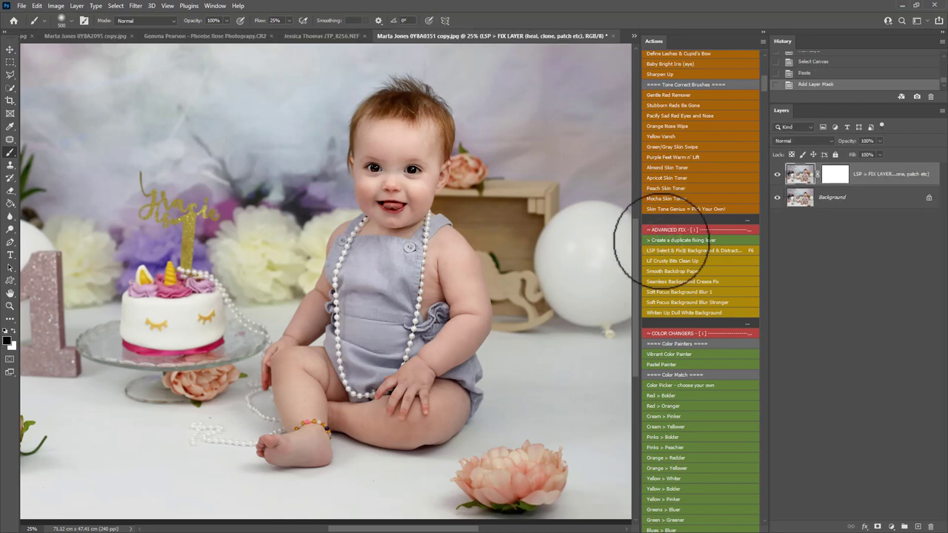
key("z")
left_click(362, 367, "alt")
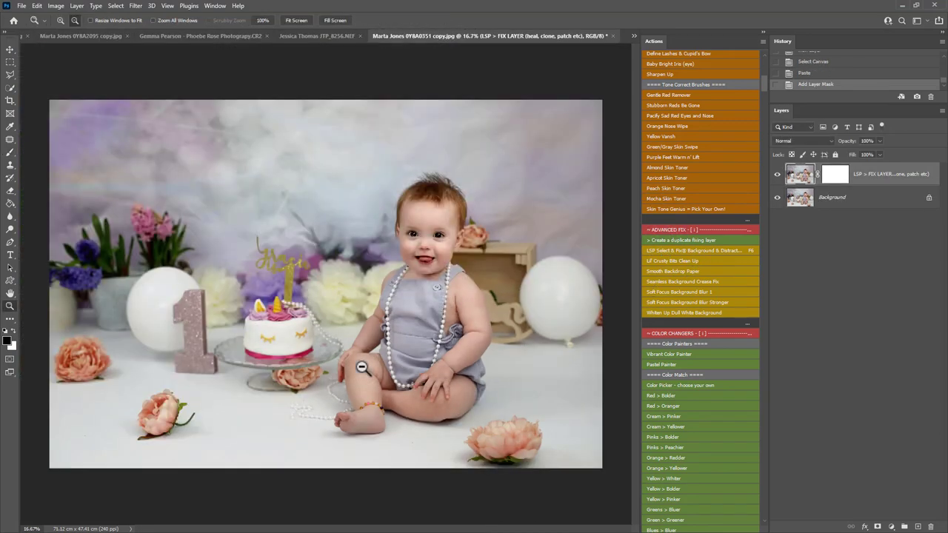
left_click(10, 140)
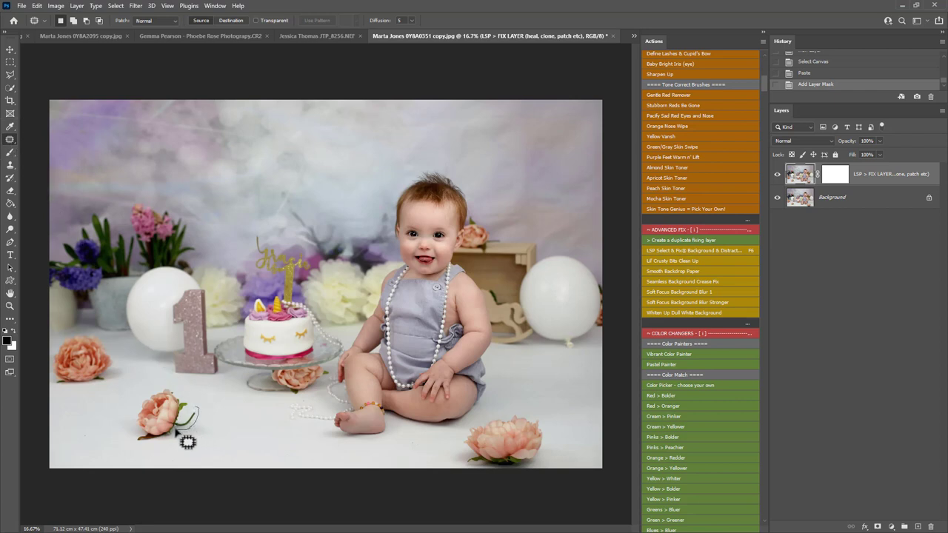
left_click_drag(191, 433, 189, 432)
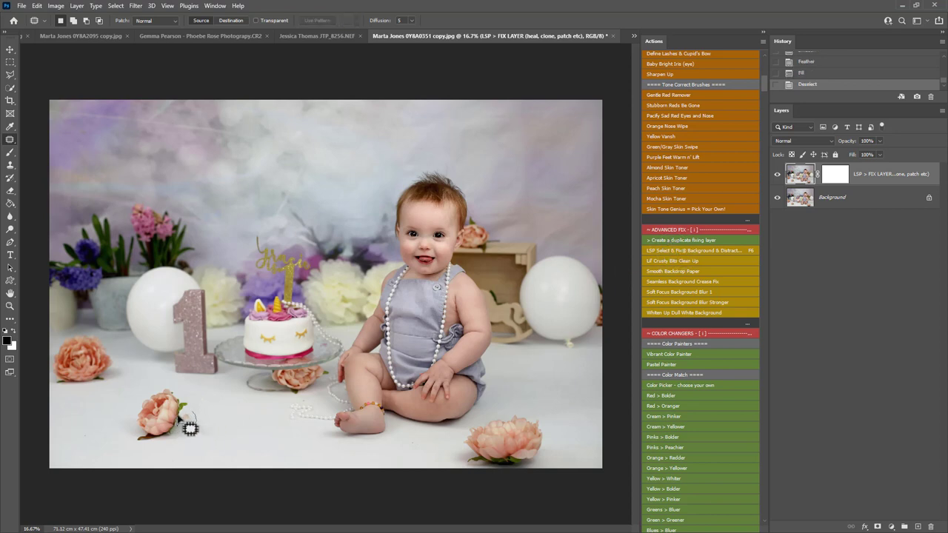
mouse_move(190, 427)
left_mouse_down()
mouse_move(207, 419)
mouse_move(190, 426)
left_mouse_up()
key("ctrl+d")
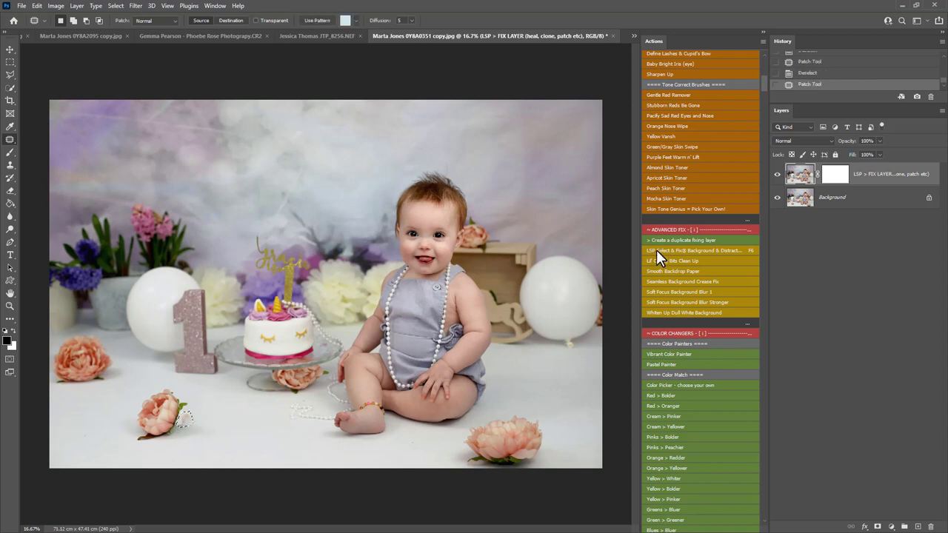
left_click(656, 249)
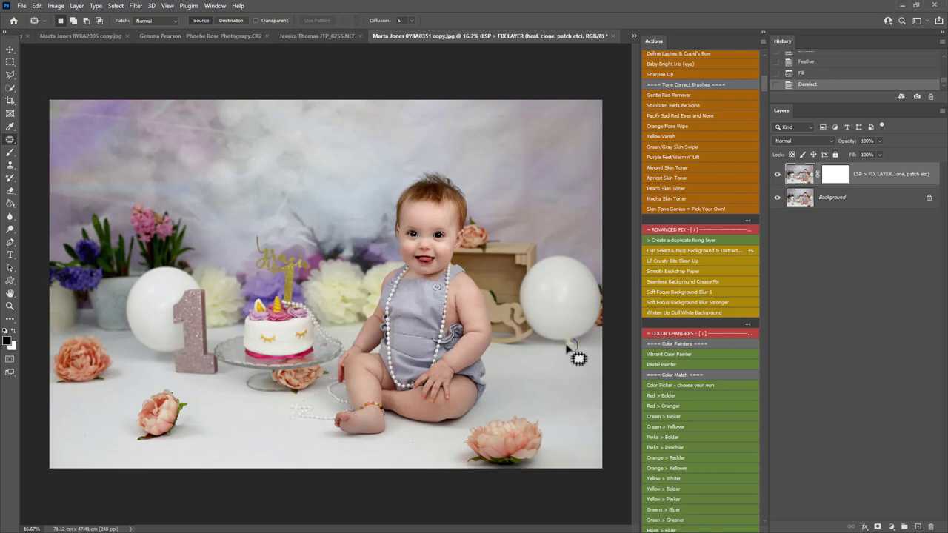
Step: Patch the small distraction beside the right balloon and compare the fix layer on and off
left_click_drag(570, 342, 568, 350)
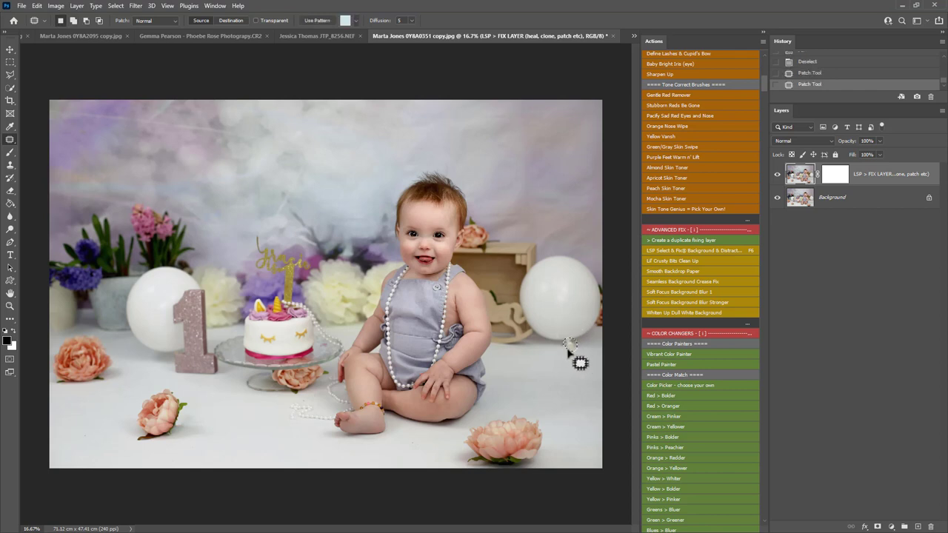
left_click(680, 249)
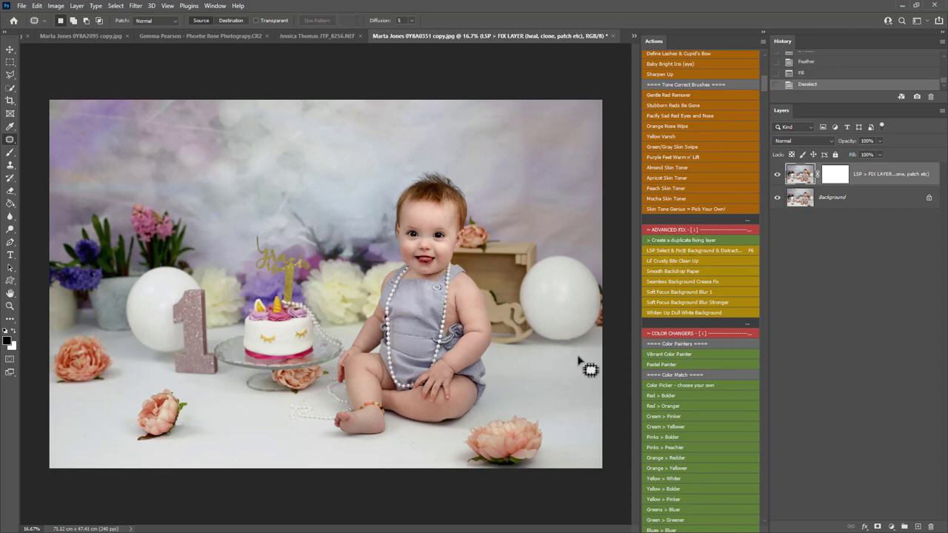
left_click(776, 174)
left_click(775, 175)
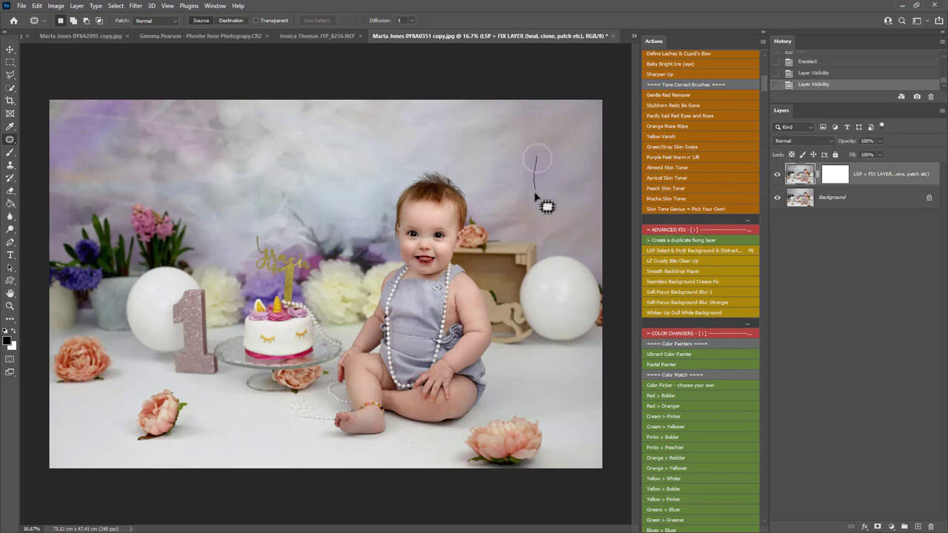
Step: Outline and fill the blemishes in the upper and right backdrop with Select & Fix Background (F6)
mouse_move(546, 210)
left_mouse_down()
mouse_move(513, 190)
mouse_move(535, 157)
left_mouse_up()
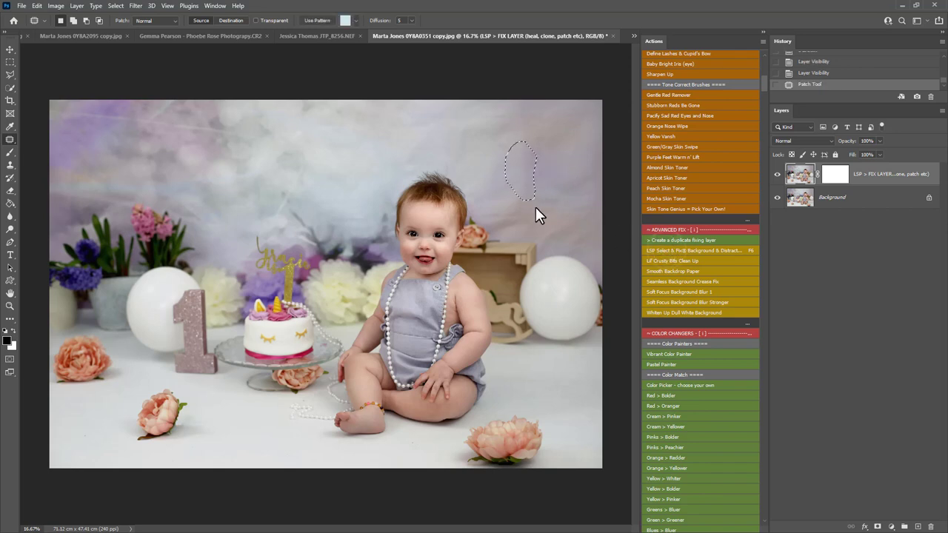
key("F6")
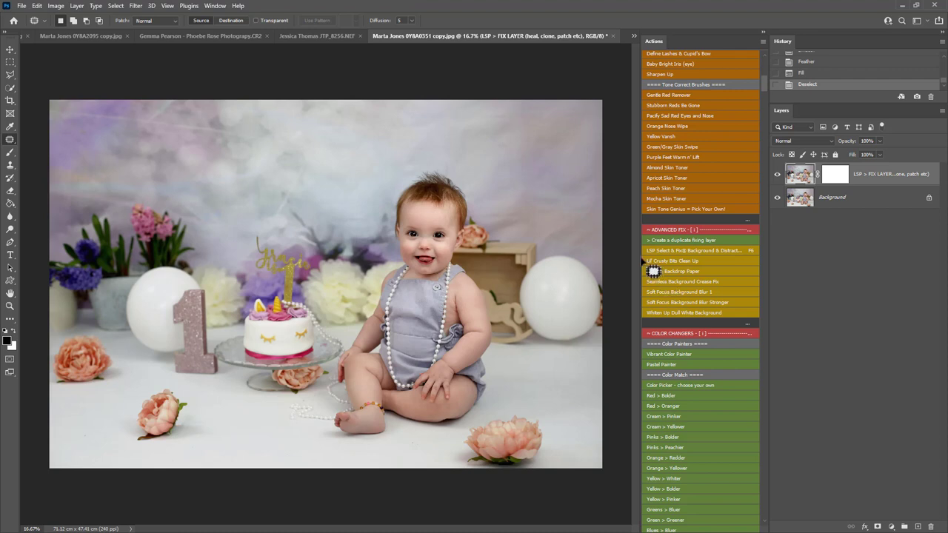
mouse_move(536, 154)
left_mouse_down()
mouse_move(551, 207)
mouse_move(503, 200)
mouse_move(493, 160)
left_mouse_up()
key("ctrl+z")
mouse_move(590, 200)
left_mouse_down()
mouse_move(585, 222)
mouse_move(549, 252)
mouse_move(545, 222)
mouse_move(585, 207)
mouse_move(511, 237)
mouse_move(491, 211)
mouse_move(535, 213)
left_mouse_up()
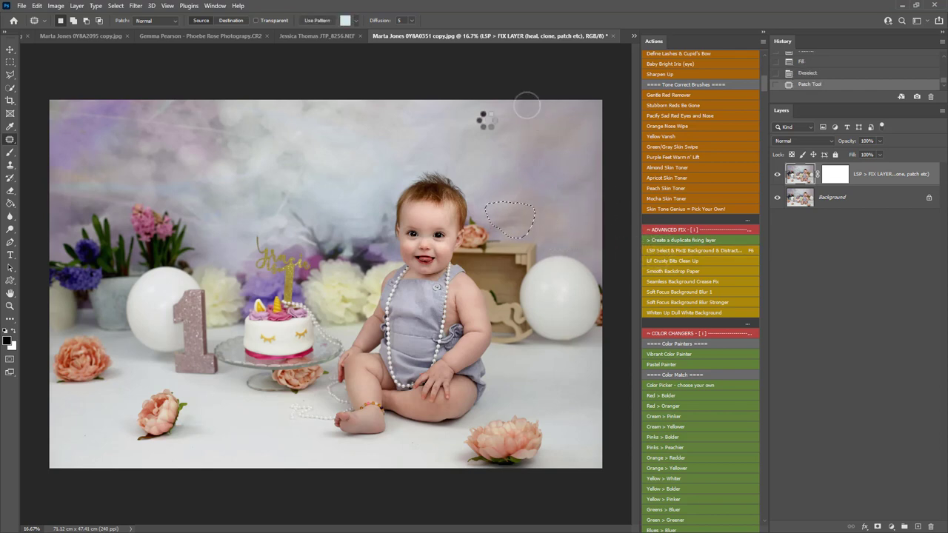
key("ctrl+z")
left_click_drag(497, 102, 485, 101)
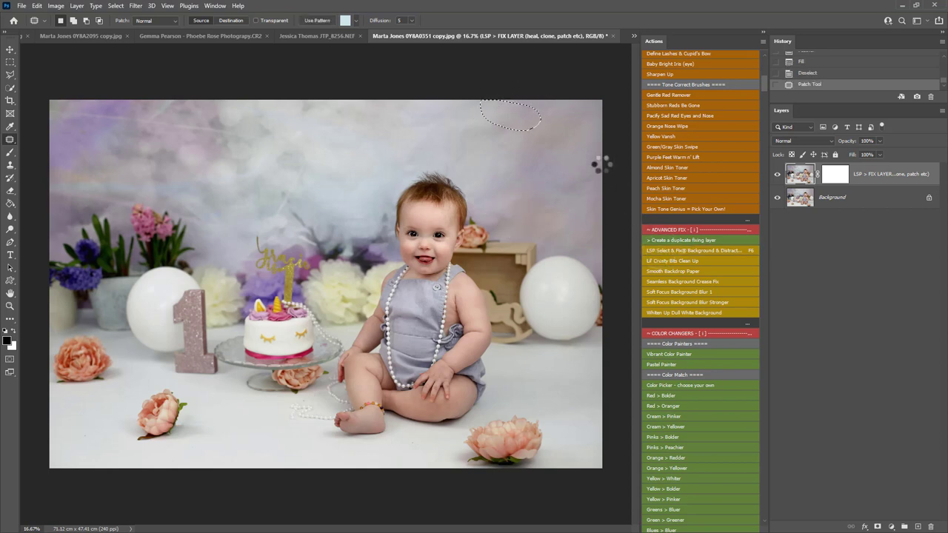
left_click_drag(601, 164, 614, 198)
key("ctrl+z")
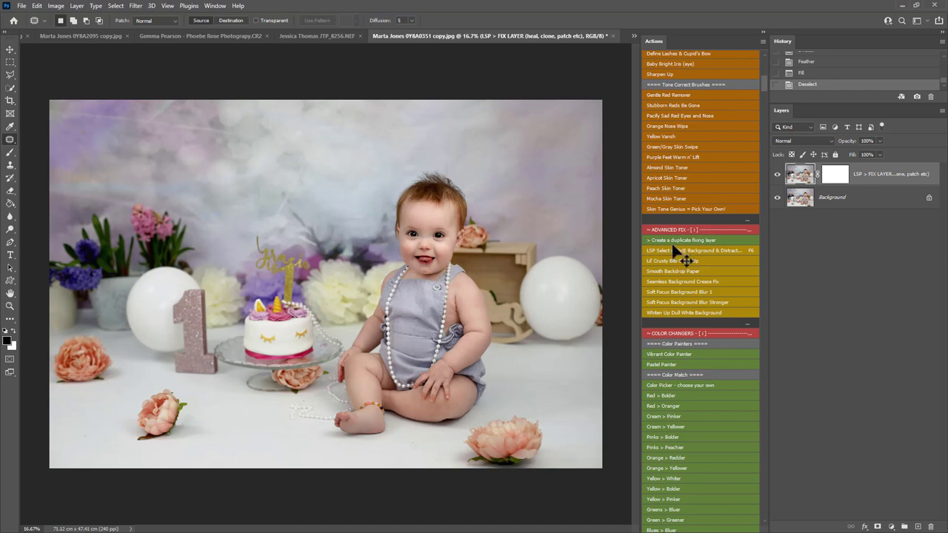
Step: Read the colour changers notes, then paint Pastel Color Painter onto the cake
scroll(703, 345, "down", 3)
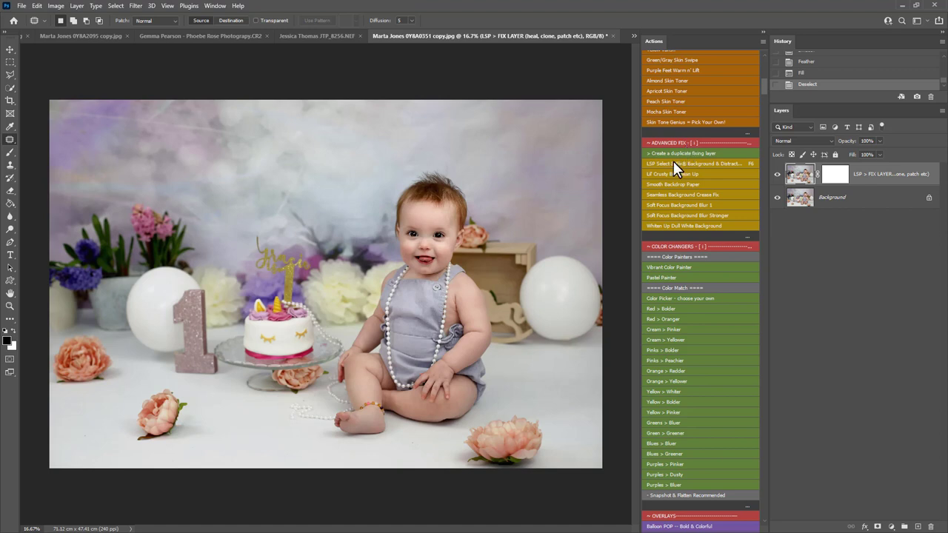
left_click(692, 246)
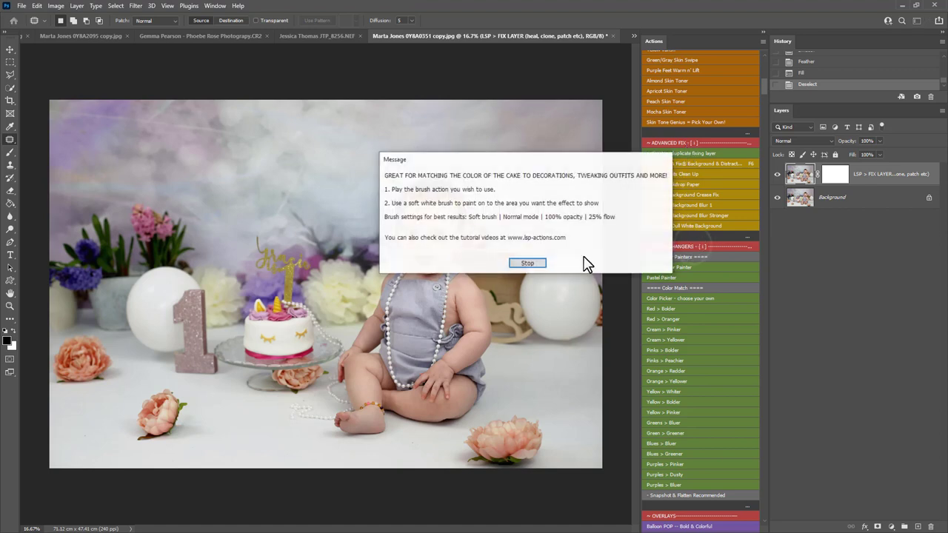
left_click(528, 264)
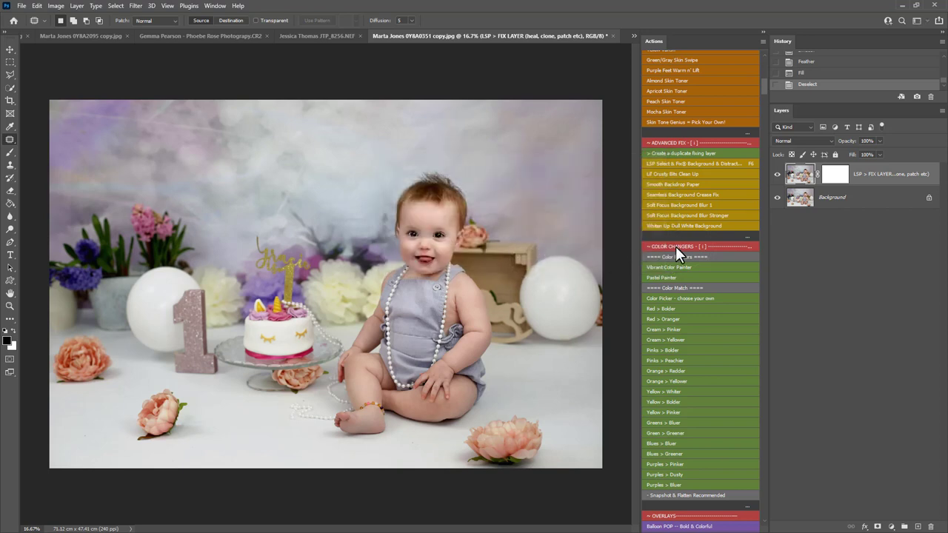
scroll(676, 246, "down", 3)
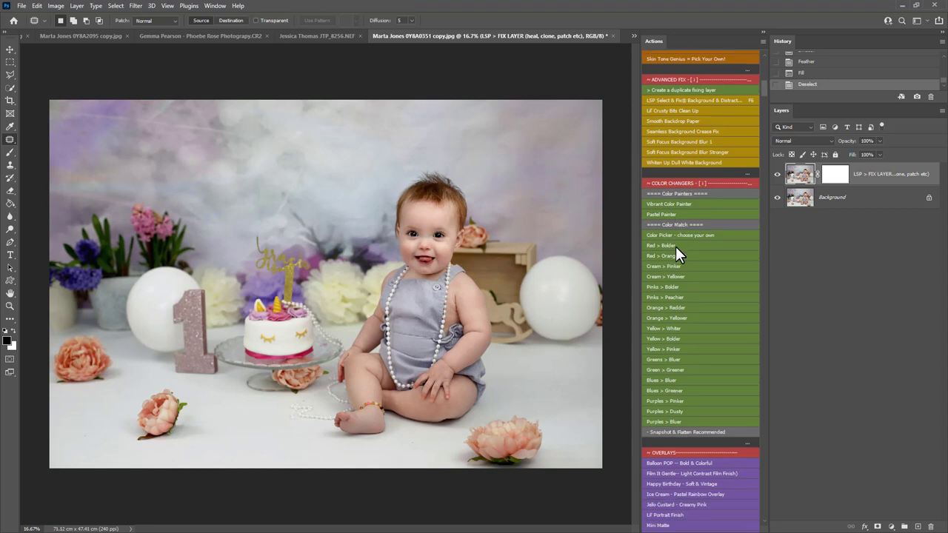
left_click(673, 207)
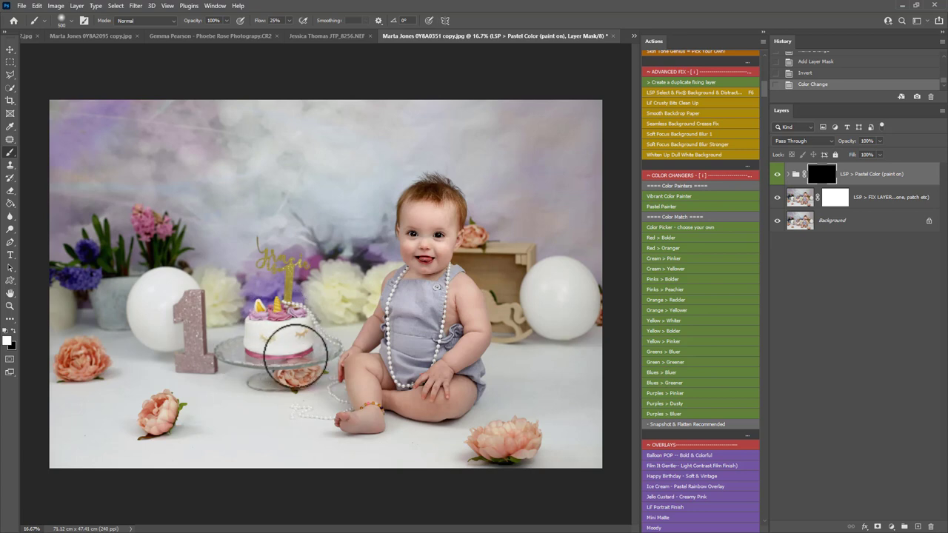
left_click_drag(276, 345, 314, 321)
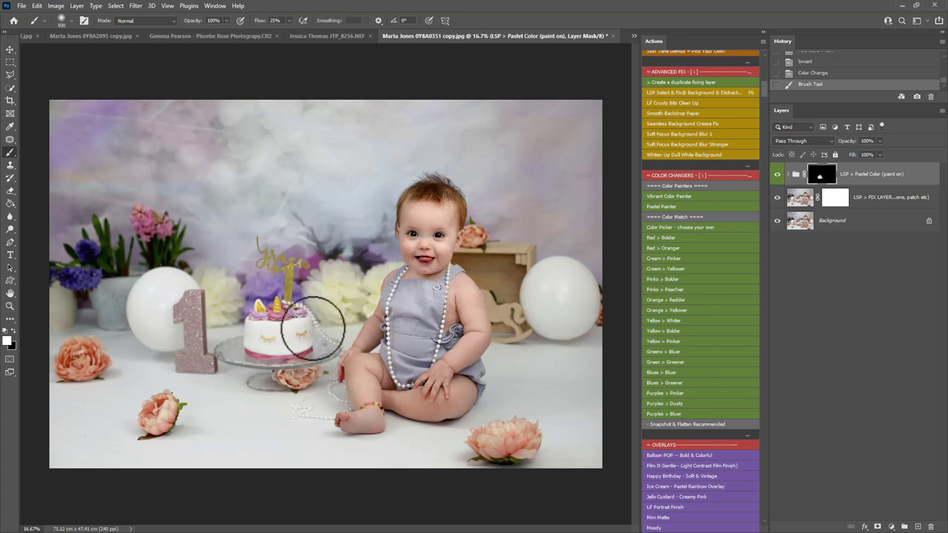
Step: Paint Vibrant Color Painter onto the glittery 1 and the nearby decorations
left_click(682, 196)
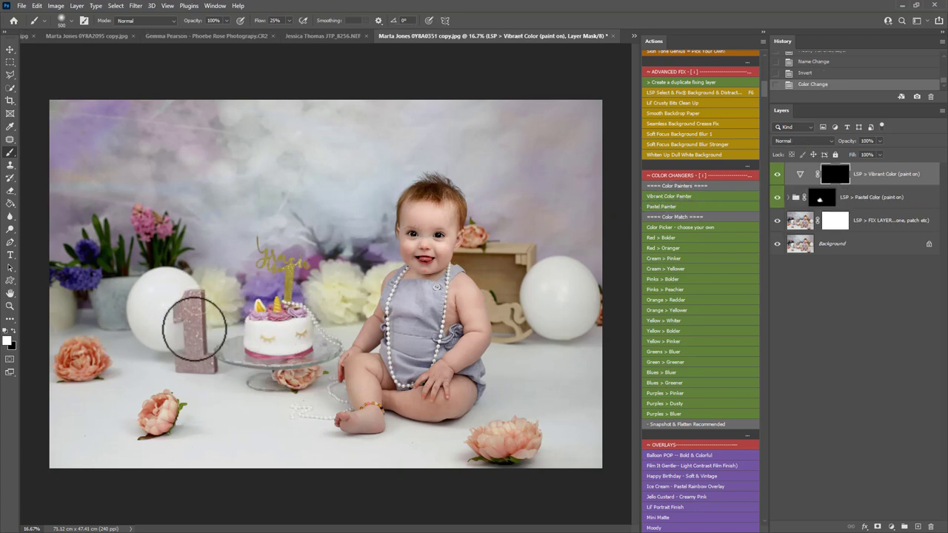
mouse_move(195, 324)
left_mouse_down()
mouse_move(182, 359)
mouse_move(211, 366)
mouse_move(190, 301)
mouse_move(215, 315)
mouse_move(251, 294)
mouse_move(252, 313)
mouse_move(245, 296)
mouse_move(352, 268)
mouse_move(325, 269)
mouse_move(328, 294)
mouse_move(388, 280)
mouse_move(369, 297)
mouse_move(338, 277)
mouse_move(298, 277)
mouse_move(230, 306)
mouse_move(168, 311)
mouse_move(210, 326)
left_mouse_up()
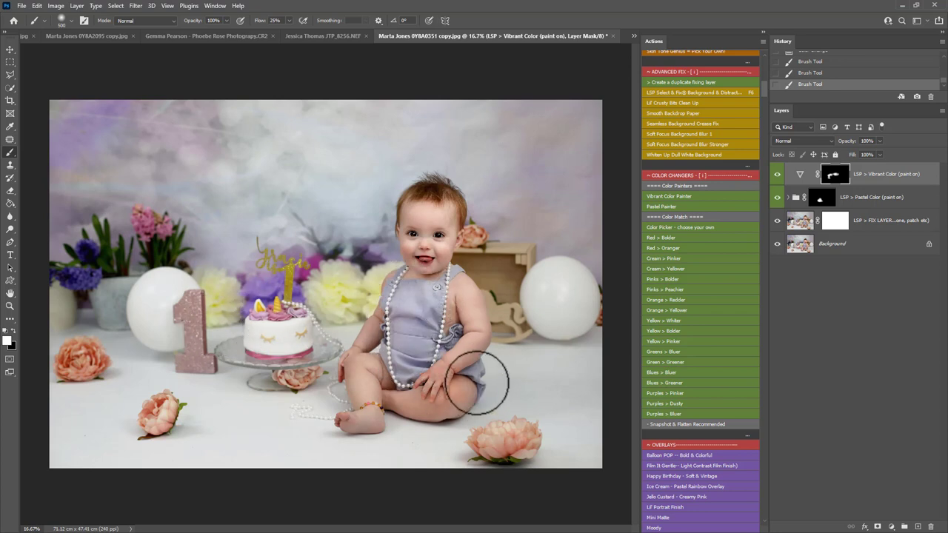
mouse_move(411, 342)
left_mouse_down()
mouse_move(417, 333)
mouse_move(433, 344)
left_mouse_up()
key("x")
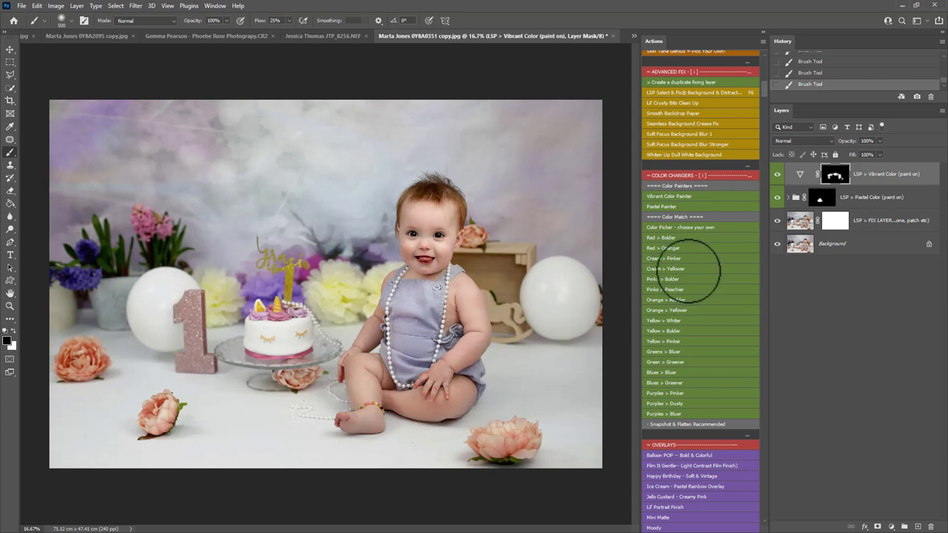
Step: Apply the Happy Birthday Soft & Vintage overlay and compare it toggled on and off
scroll(691, 268, "down", 5)
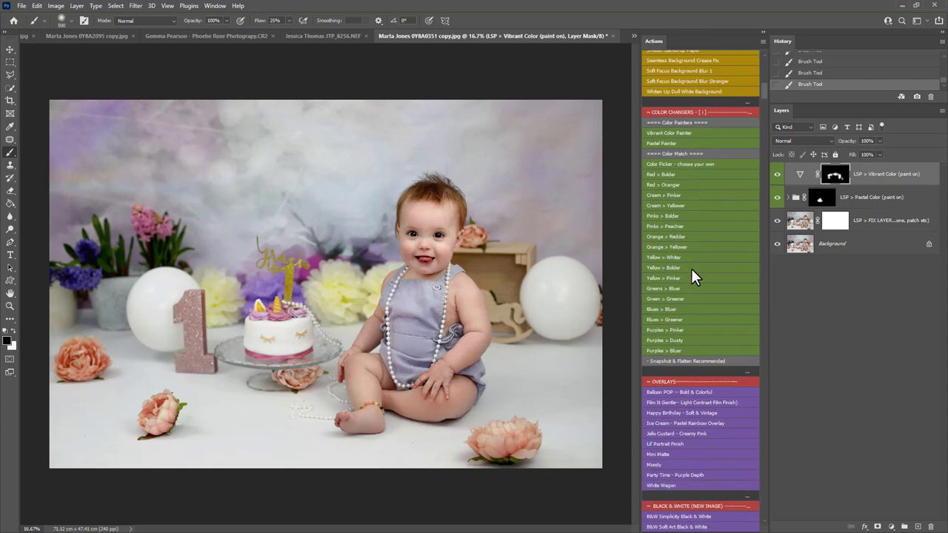
scroll(690, 270, "down", 1)
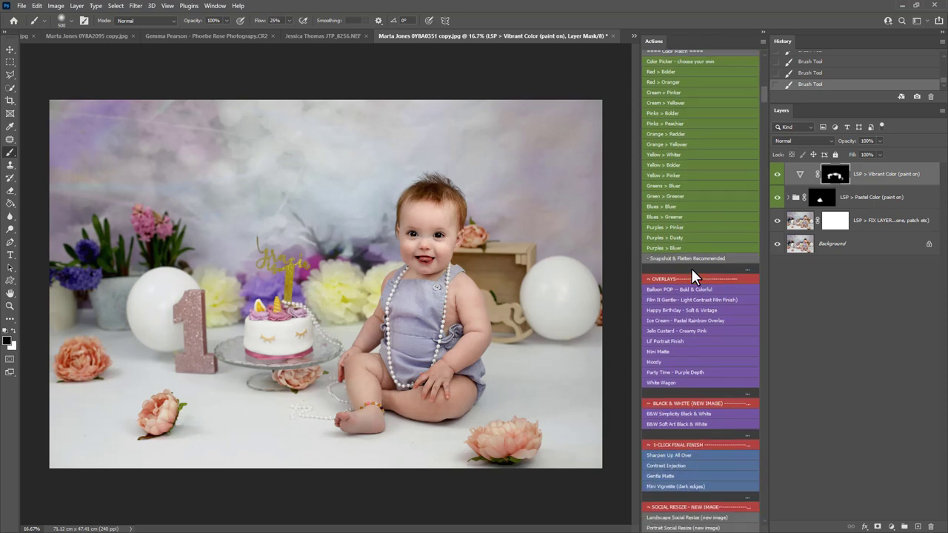
left_click(661, 309)
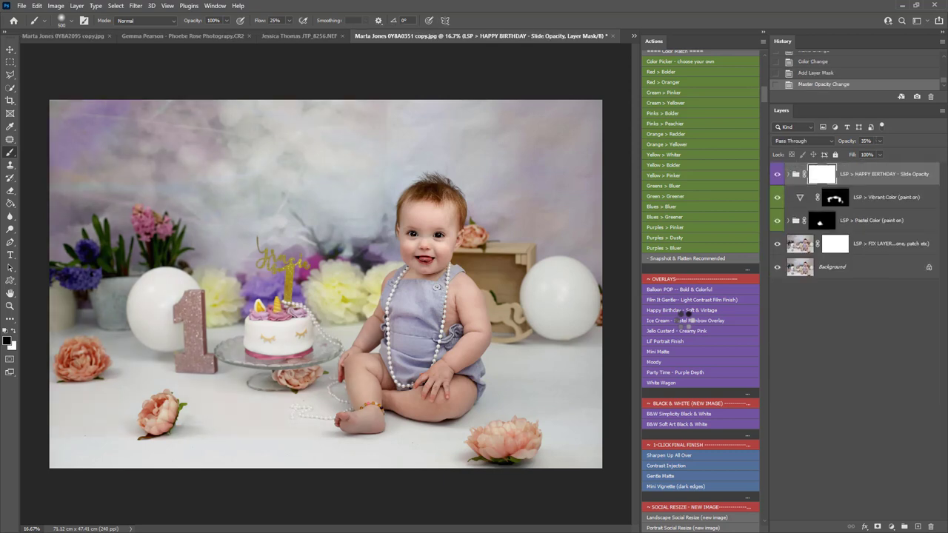
left_click(776, 177)
left_click(776, 177)
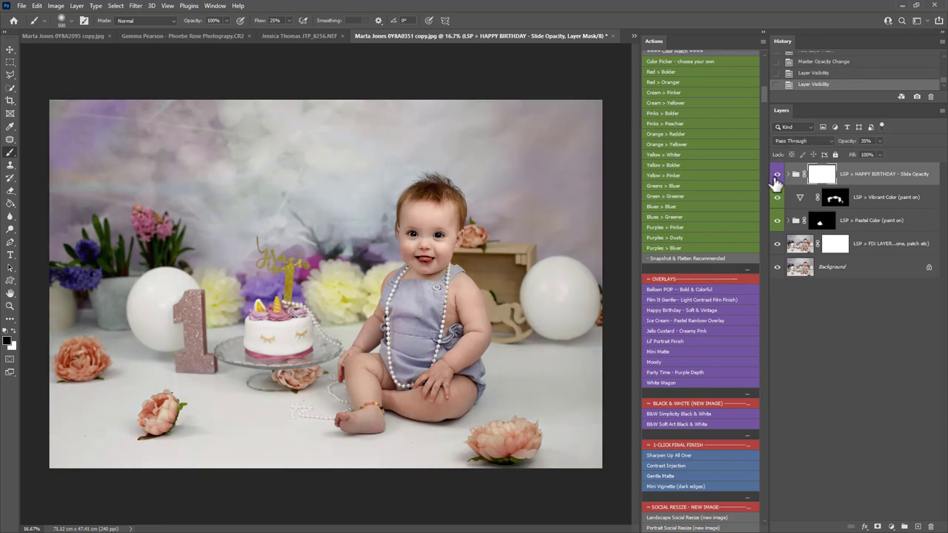
left_click(775, 176)
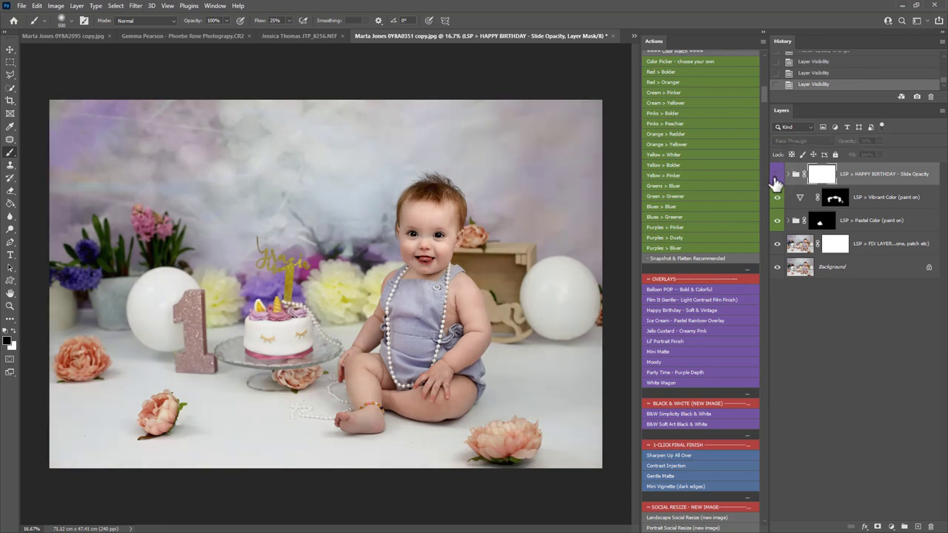
left_click(776, 177)
left_click(776, 177)
left_click(776, 178)
left_click(776, 178)
Step: Add the Party Time - Purple Depth overlay, set Happy Birthday to 0% and lower Party Time's opacity
left_click(685, 372)
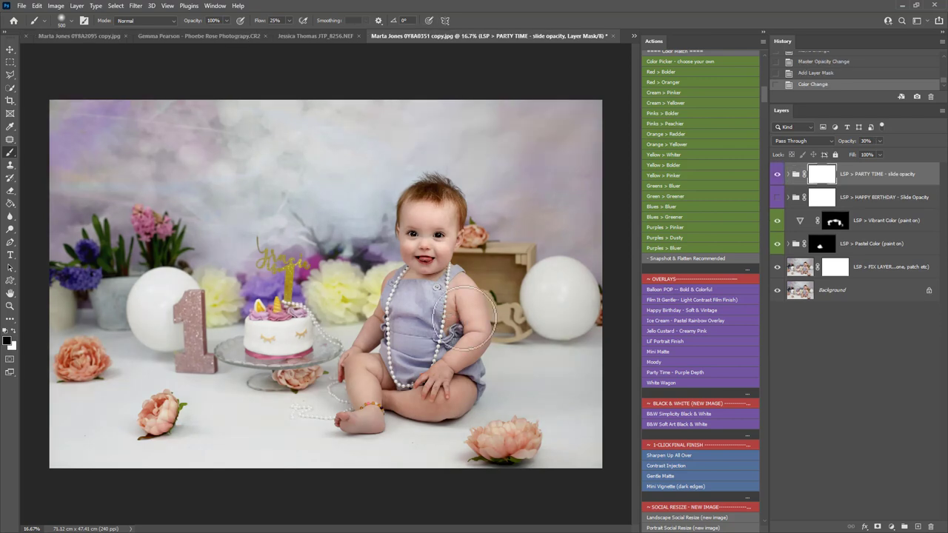
left_click(779, 199)
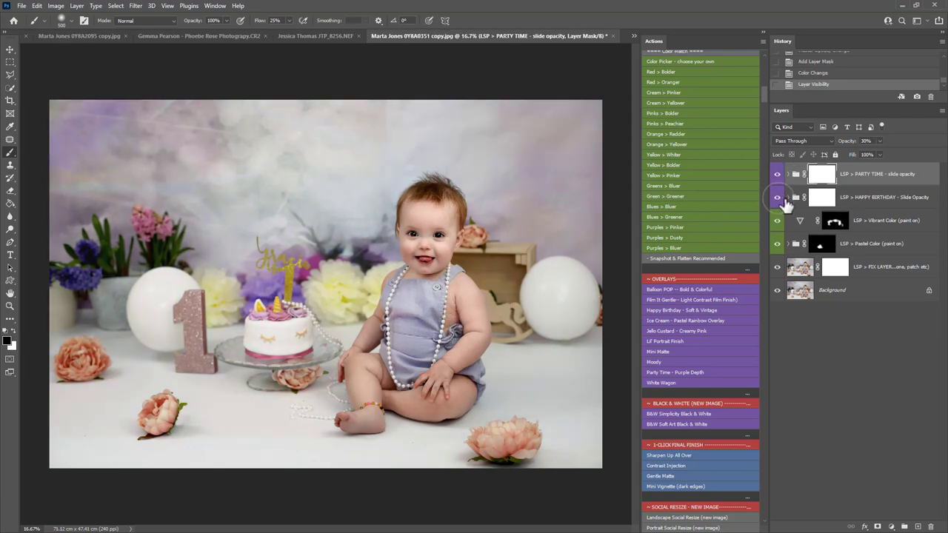
left_click(867, 196)
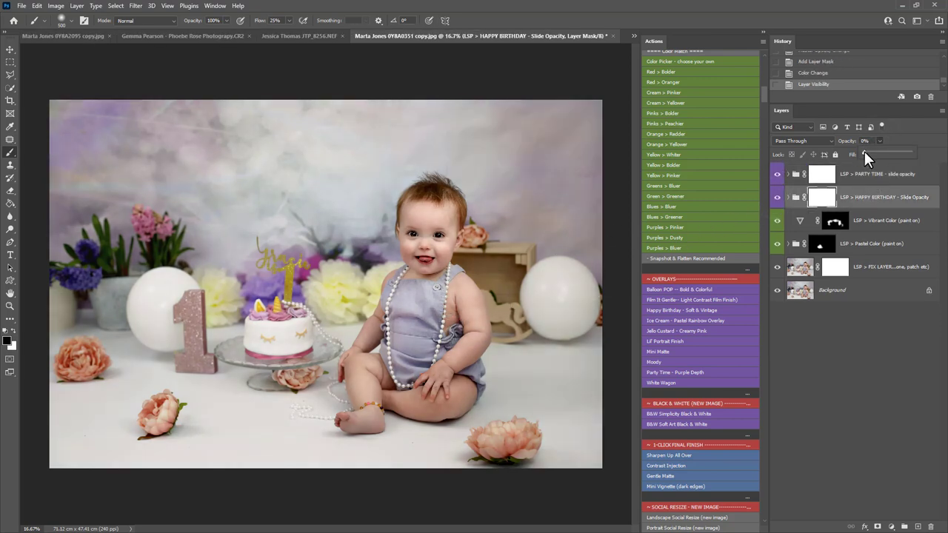
left_click(866, 171)
left_click(880, 140)
mouse_move(880, 155)
left_mouse_down()
mouse_move(897, 156)
mouse_move(877, 154)
left_mouse_up()
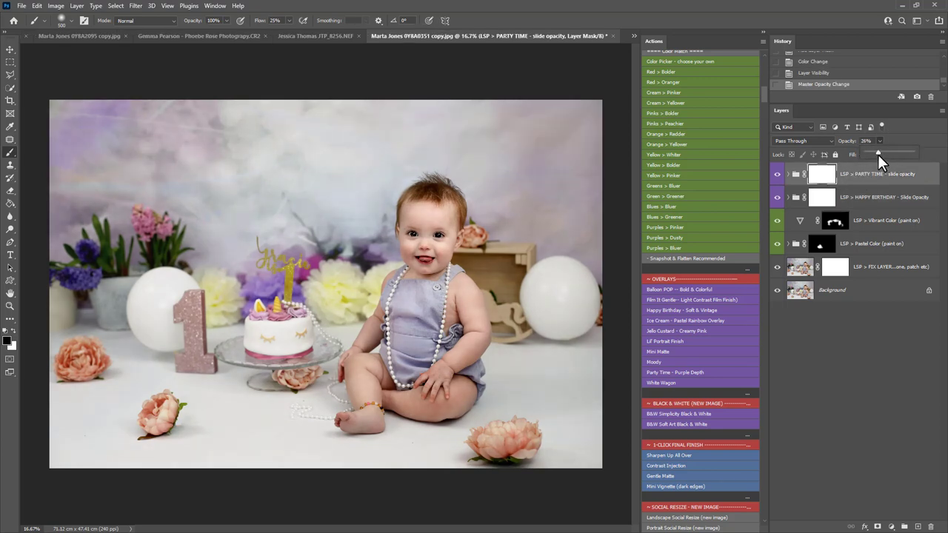
left_click(874, 268)
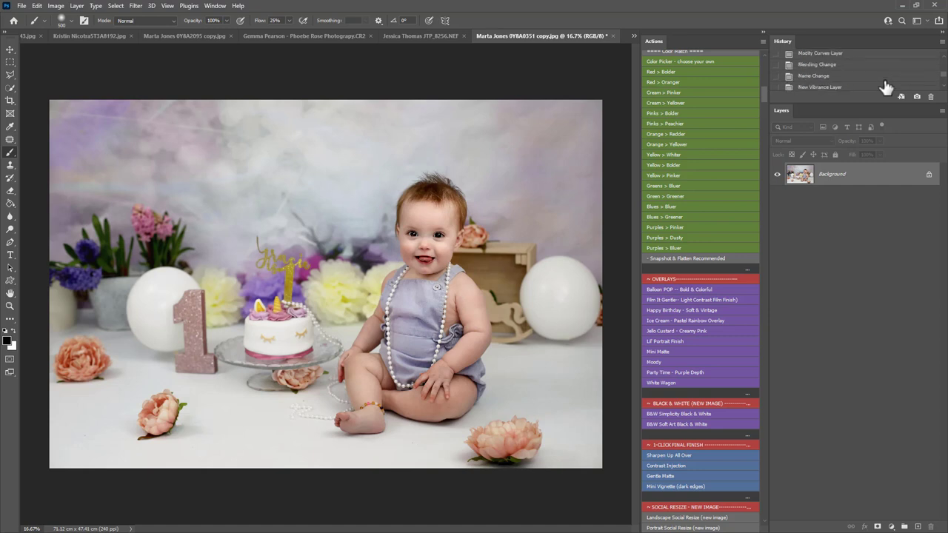
Step: View the original photo, then Snapshots 1, 2 and 3 in the enlarged History panel
left_click_drag(944, 78, 938, 64)
left_click(837, 59)
left_click_drag(850, 103, 851, 145)
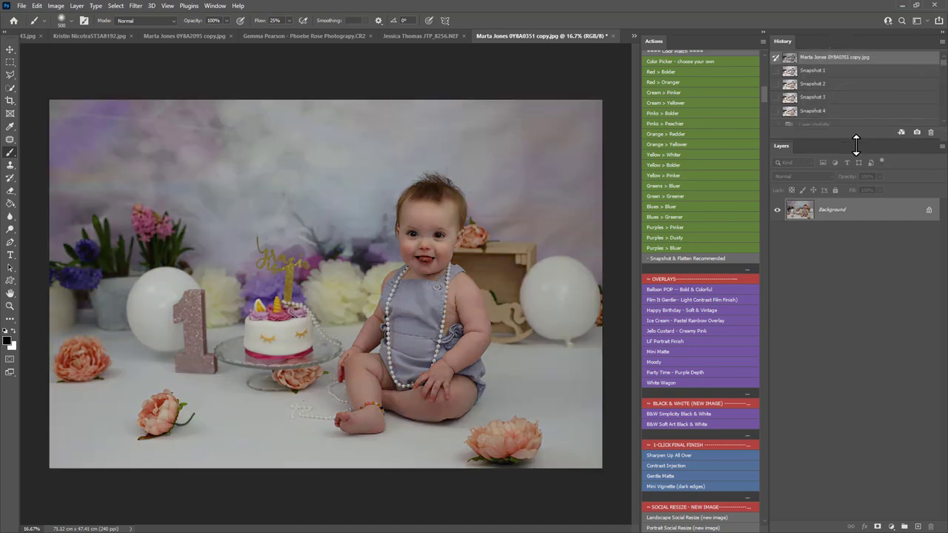
left_click(815, 72)
left_click(817, 86)
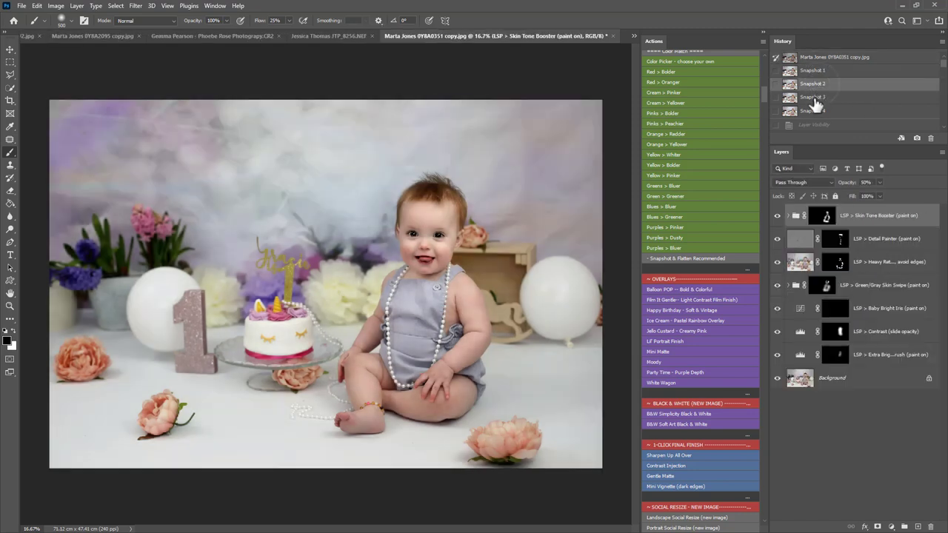
left_click(814, 100)
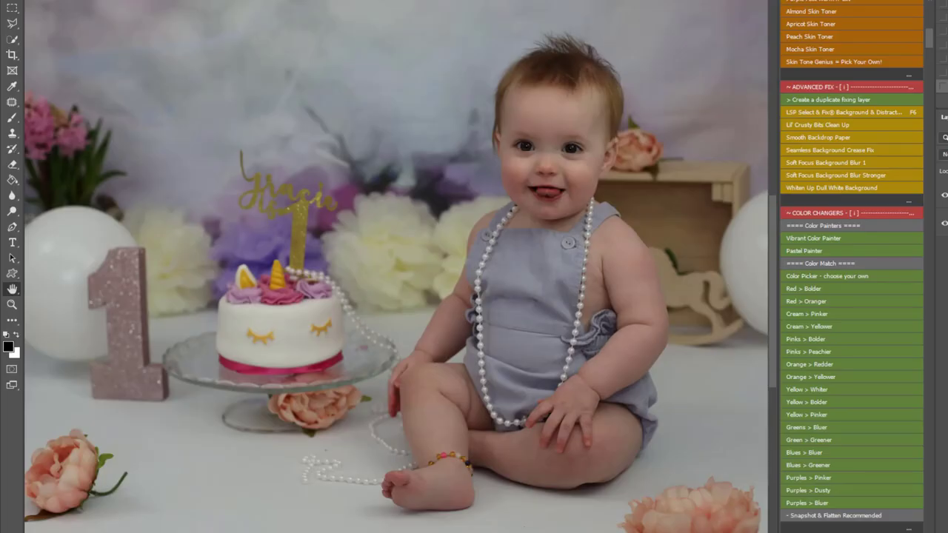